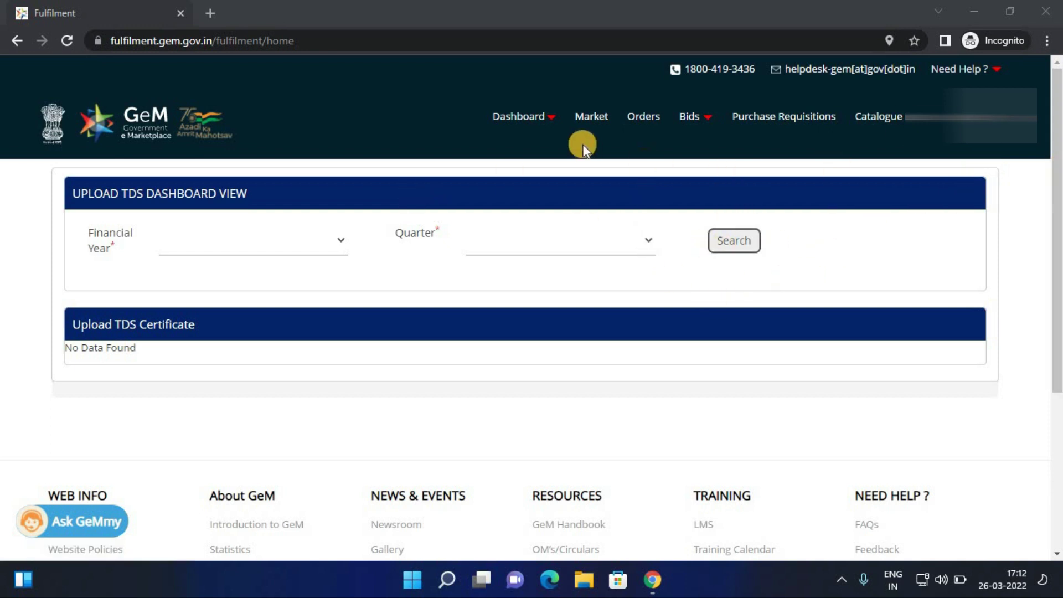
Open the marketplace, search for "plain copier paper" and choose the suggested category Plain Copier Paper-IS:14490.
{"action": "left_click", "coordinate": [602, 132]}
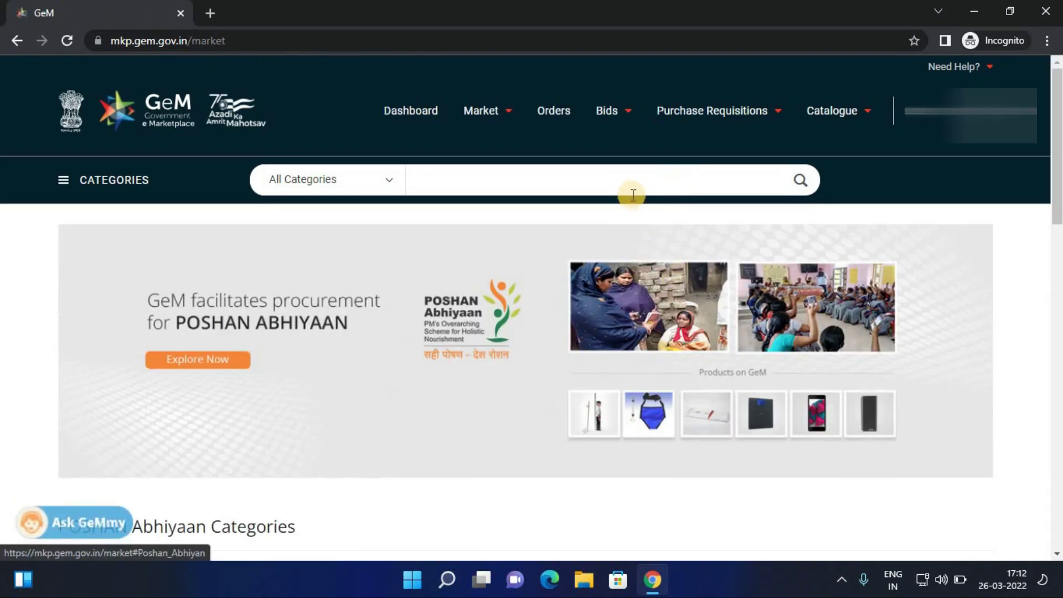
{"action": "left_click", "coordinate": [632, 190]}
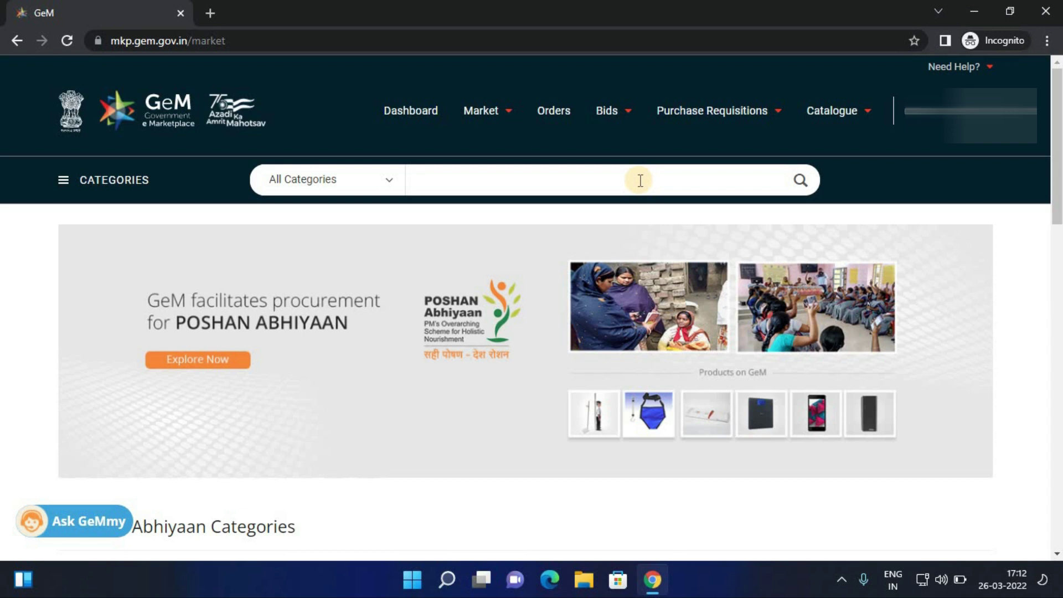
{"action": "type", "text": "plain copier paper"}
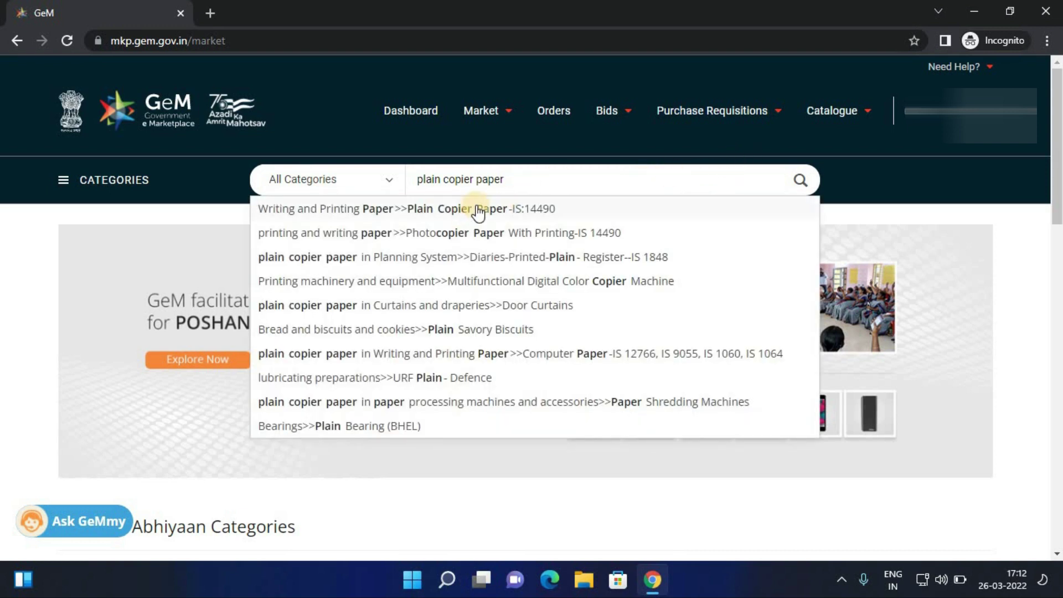
{"action": "left_click", "coordinate": [478, 211]}
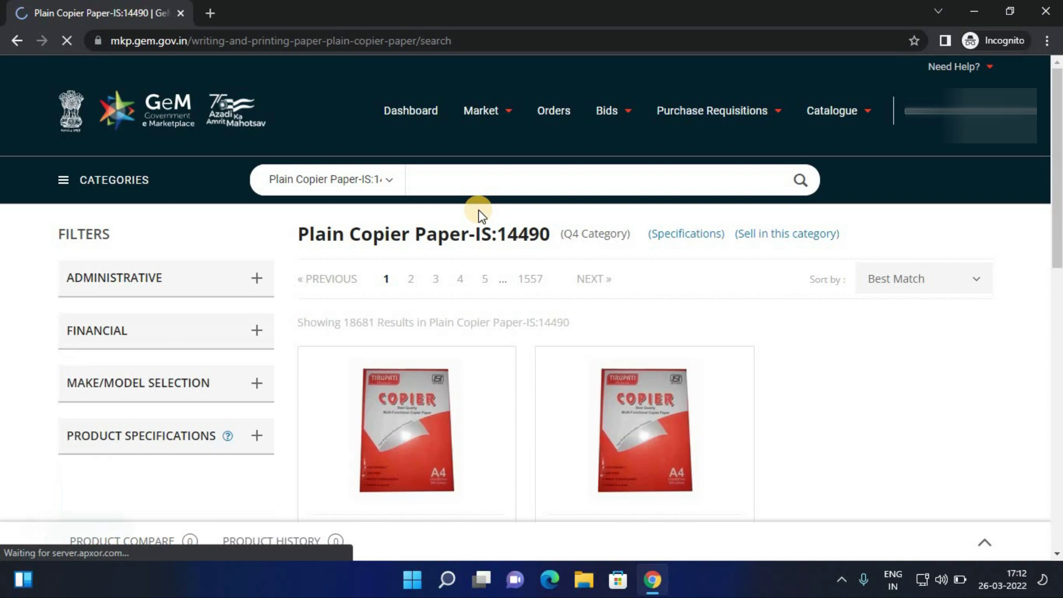
Filter the copier paper results by product specification to paper size A4.
{"action": "scroll", "coordinate": [560, 161], "scroll_direction": "down", "scroll_amount": 2}
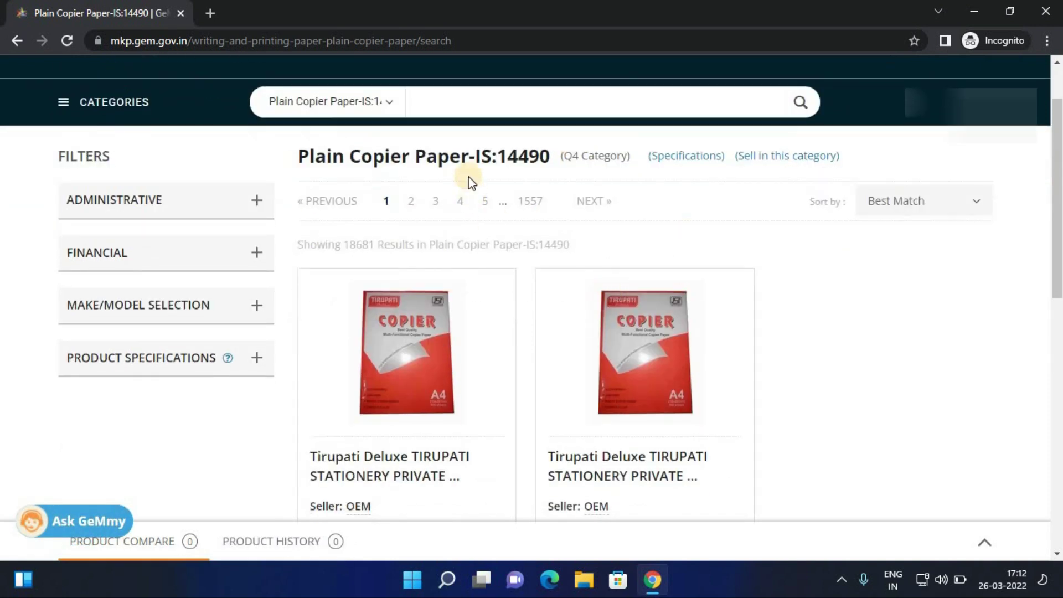
{"action": "scroll", "coordinate": [469, 177], "scroll_direction": "down", "scroll_amount": 3}
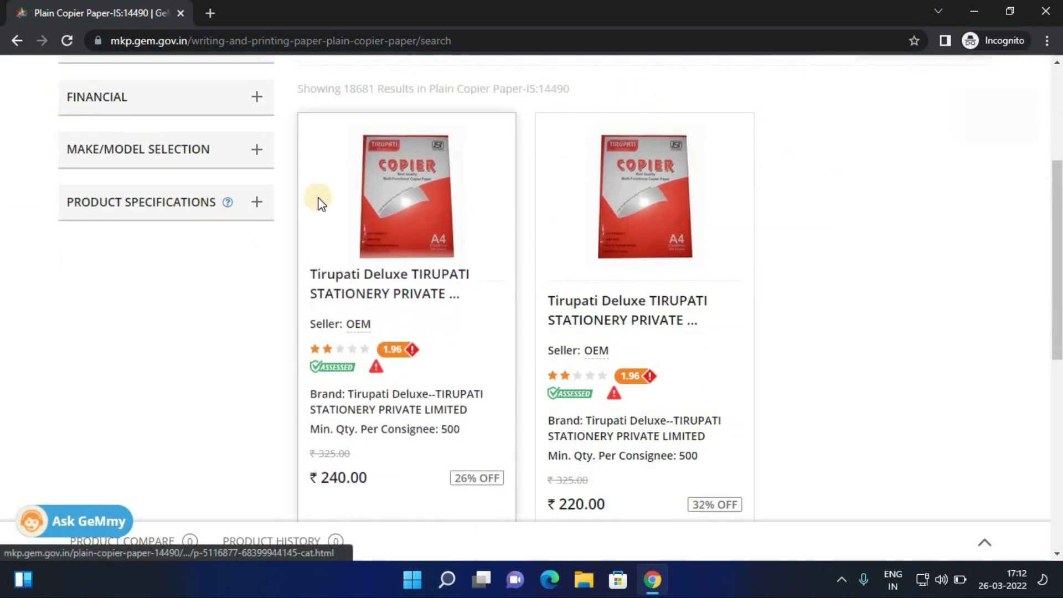
{"action": "left_click", "coordinate": [189, 212]}
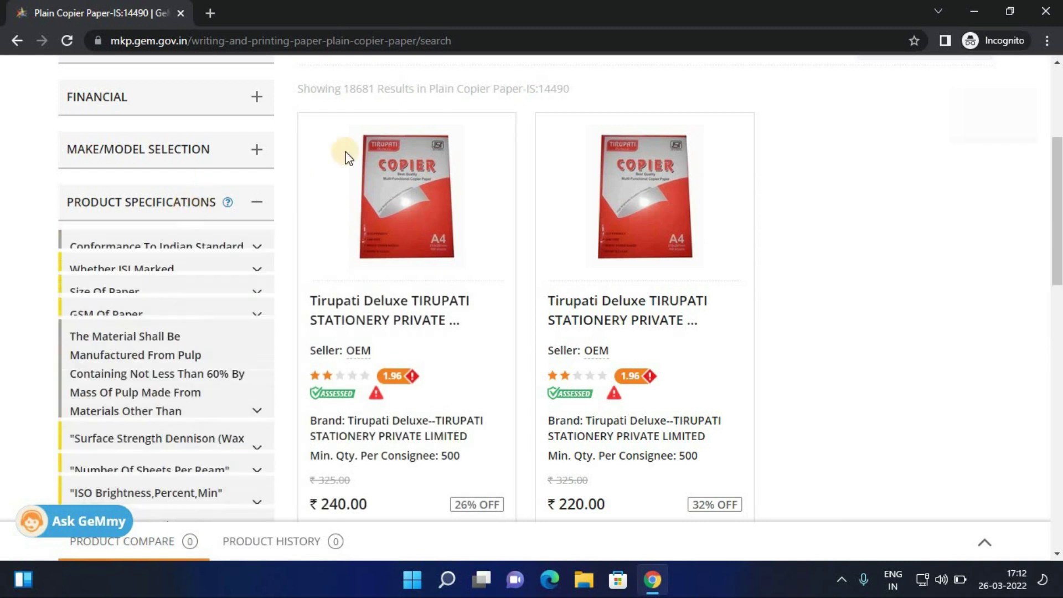
{"action": "scroll", "coordinate": [357, 150], "scroll_direction": "down", "scroll_amount": 1}
{"action": "scroll", "coordinate": [357, 150], "scroll_direction": "down", "scroll_amount": 2}
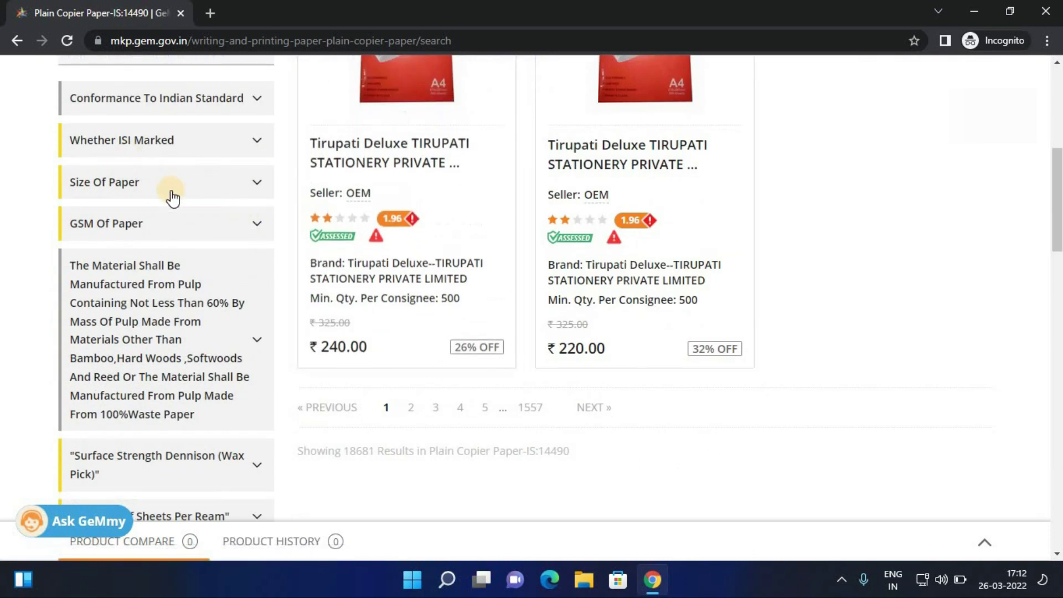
{"action": "scroll", "coordinate": [142, 209], "scroll_direction": "up", "scroll_amount": 3}
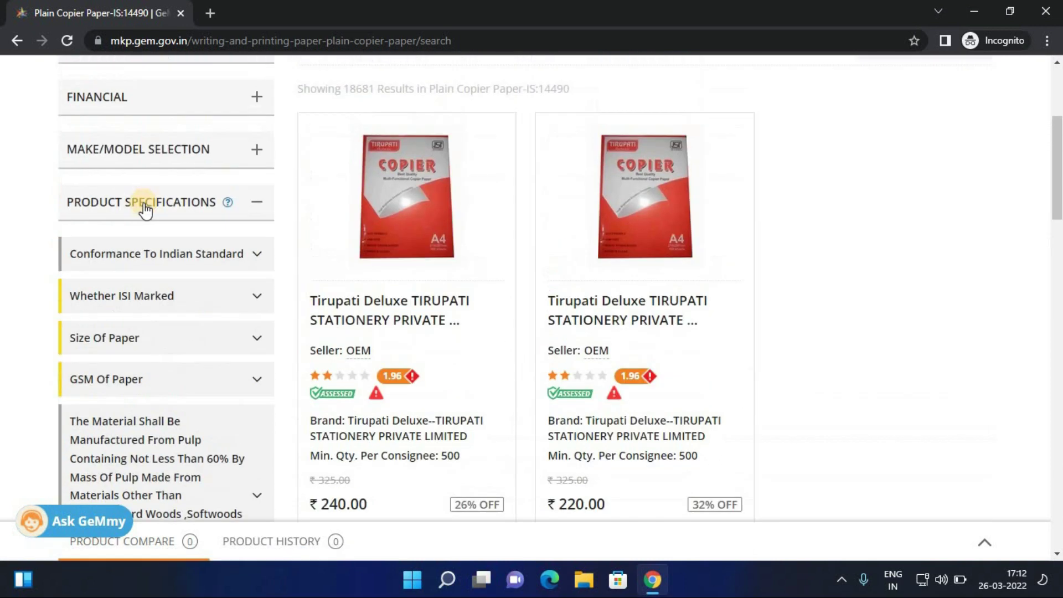
{"action": "scroll", "coordinate": [202, 210], "scroll_direction": "down", "scroll_amount": 4}
{"action": "scroll", "coordinate": [166, 205], "scroll_direction": "up", "scroll_amount": 1}
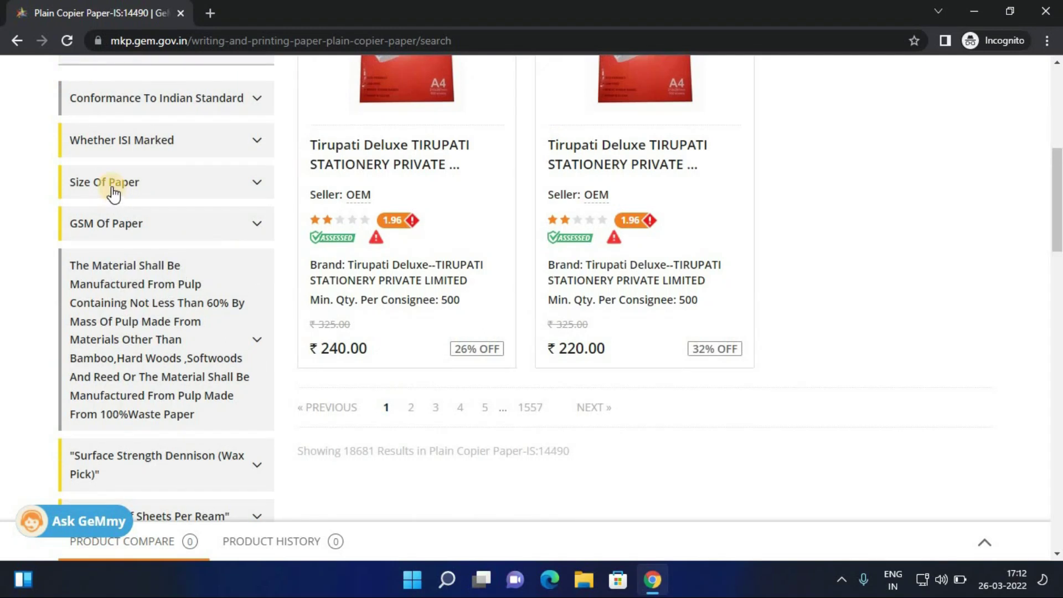
{"action": "left_click", "coordinate": [114, 187]}
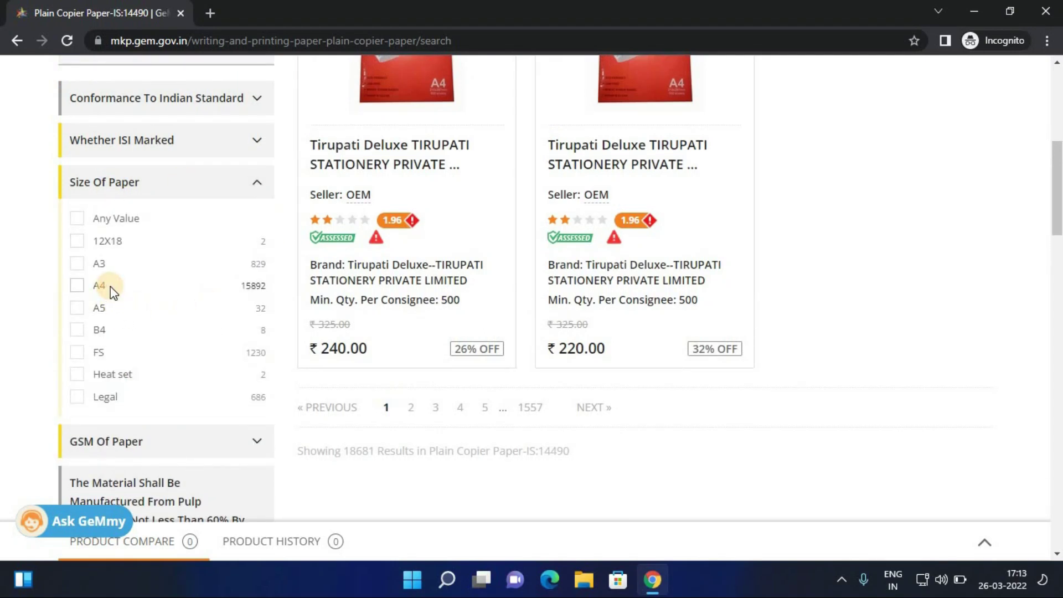
{"action": "left_click", "coordinate": [110, 287]}
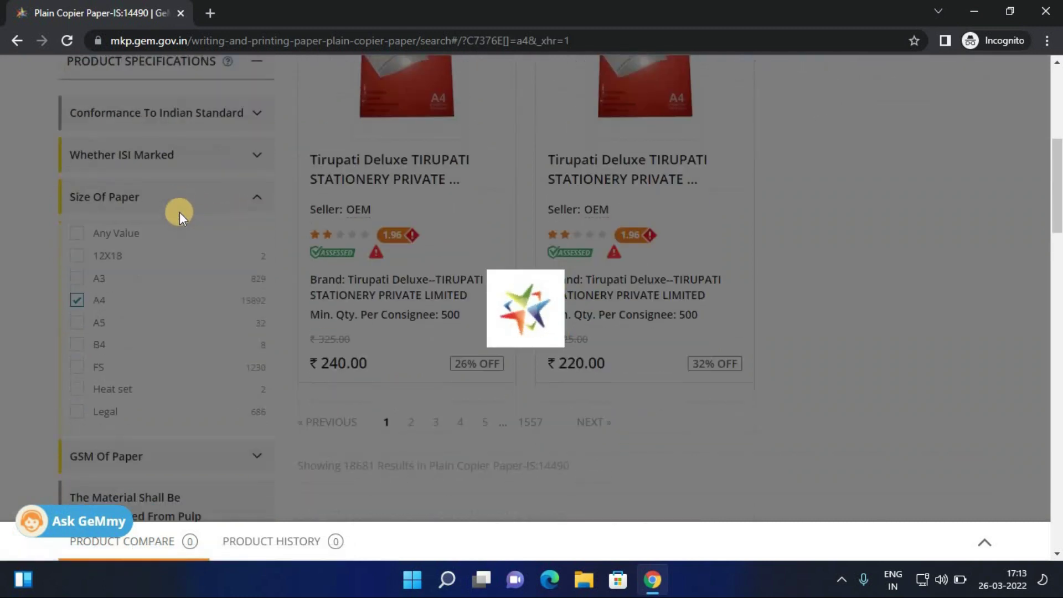
Restrict the results to paper with a GSM of 75.
{"action": "scroll", "coordinate": [178, 211], "scroll_direction": "down", "scroll_amount": 3}
{"action": "left_click", "coordinate": [134, 274]}
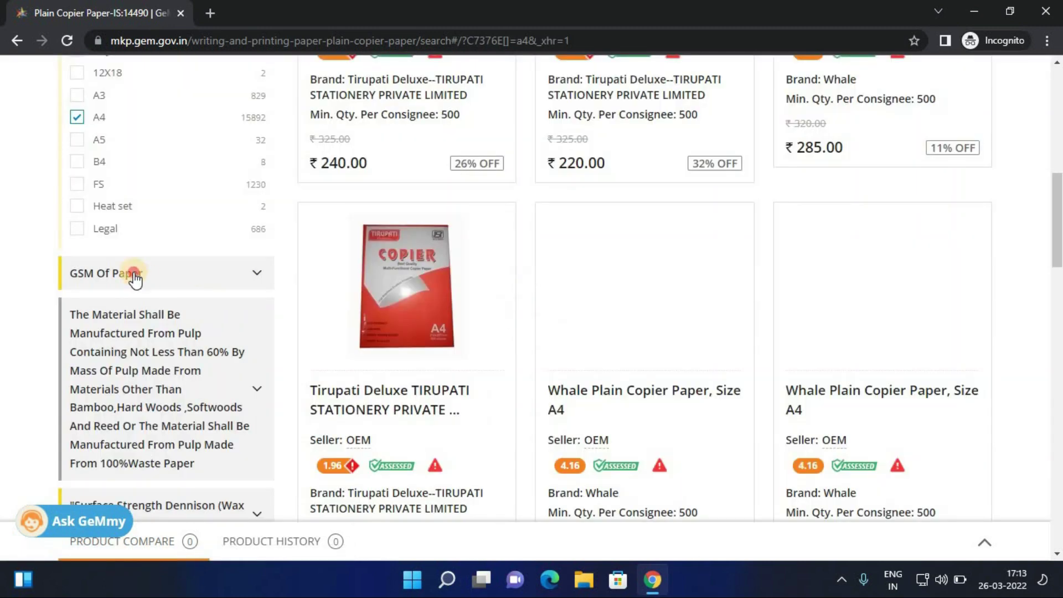
{"action": "scroll", "coordinate": [138, 343], "scroll_direction": "down", "scroll_amount": 1}
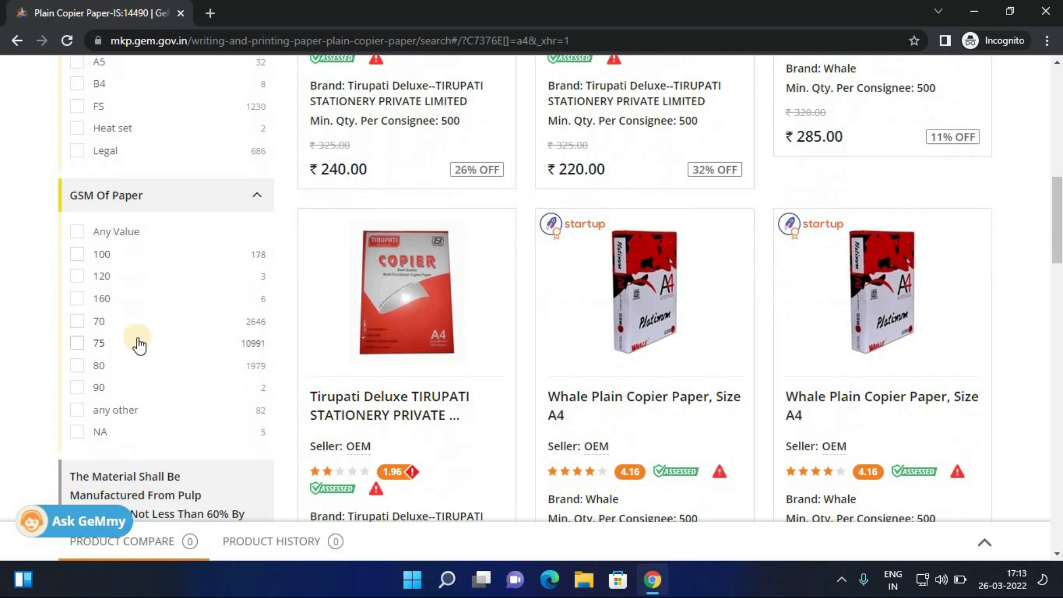
{"action": "left_click", "coordinate": [137, 344]}
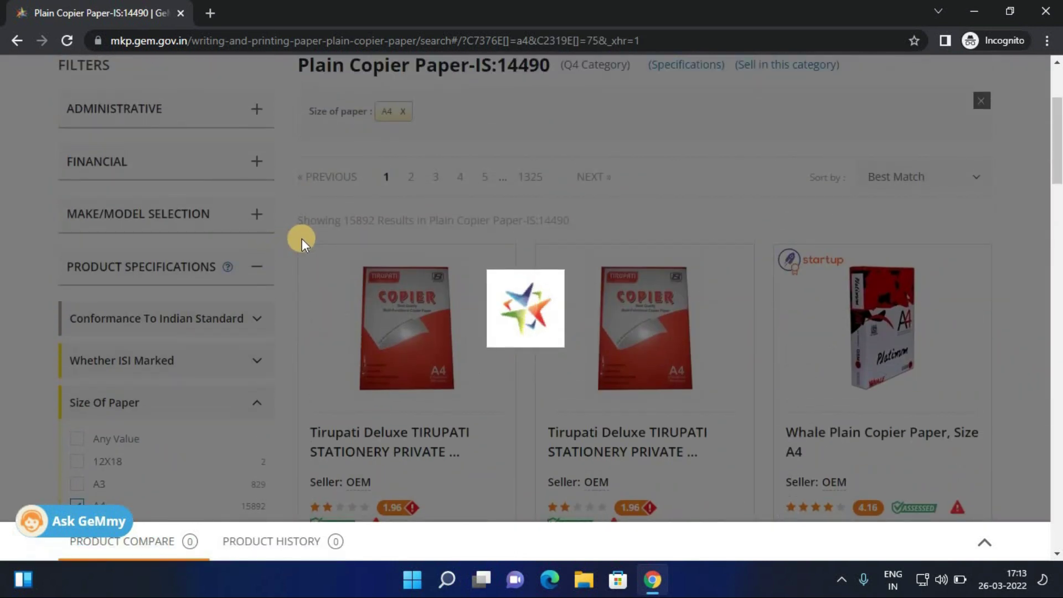
Restrict the results to reams with 500 sheets.
{"action": "scroll", "coordinate": [288, 232], "scroll_direction": "down", "scroll_amount": 12}
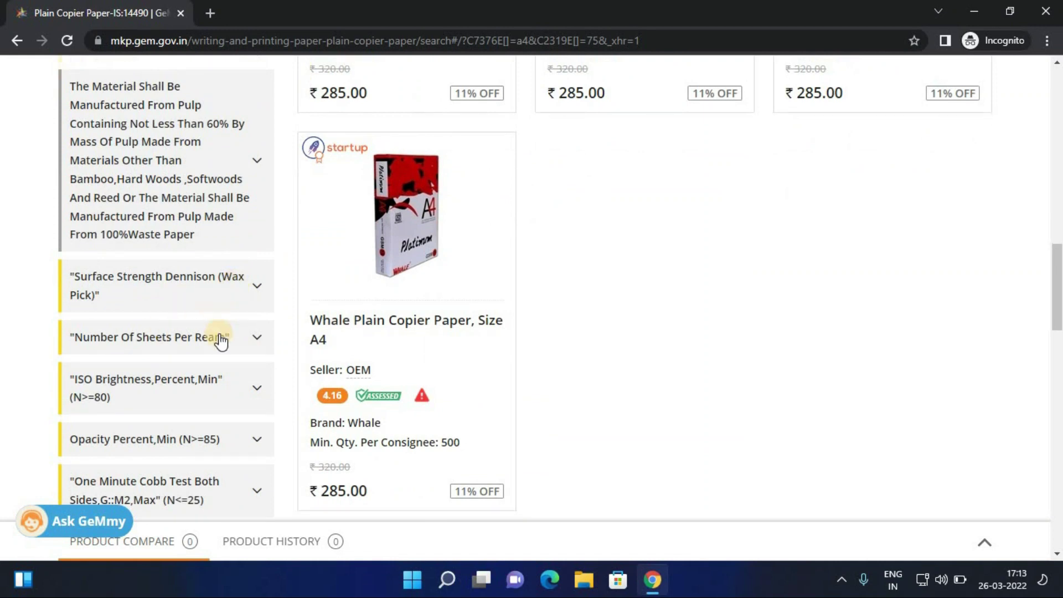
{"action": "left_click", "coordinate": [167, 336]}
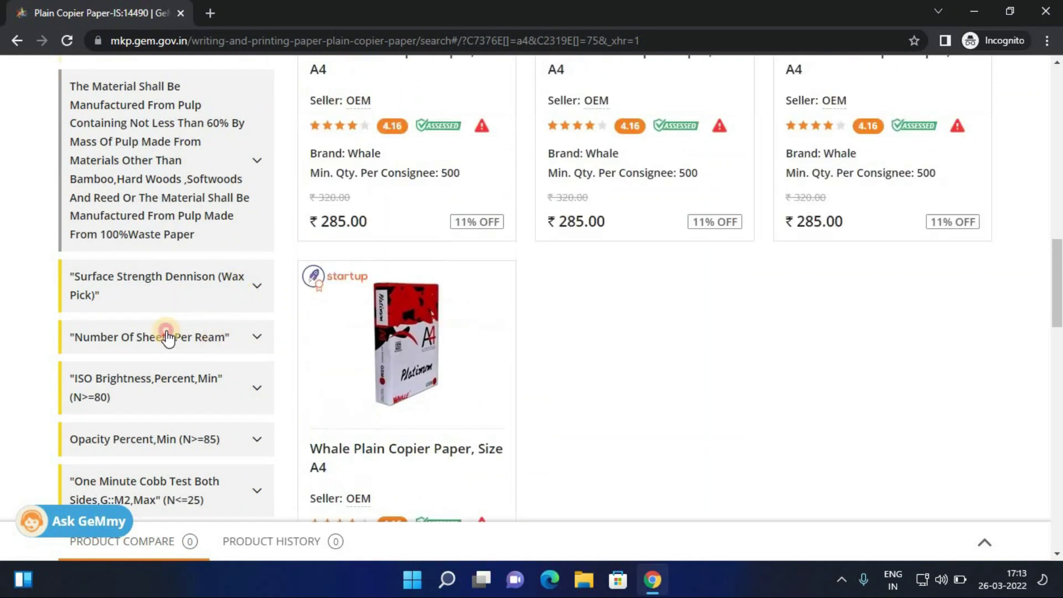
{"action": "scroll", "coordinate": [161, 283], "scroll_direction": "down", "scroll_amount": 3}
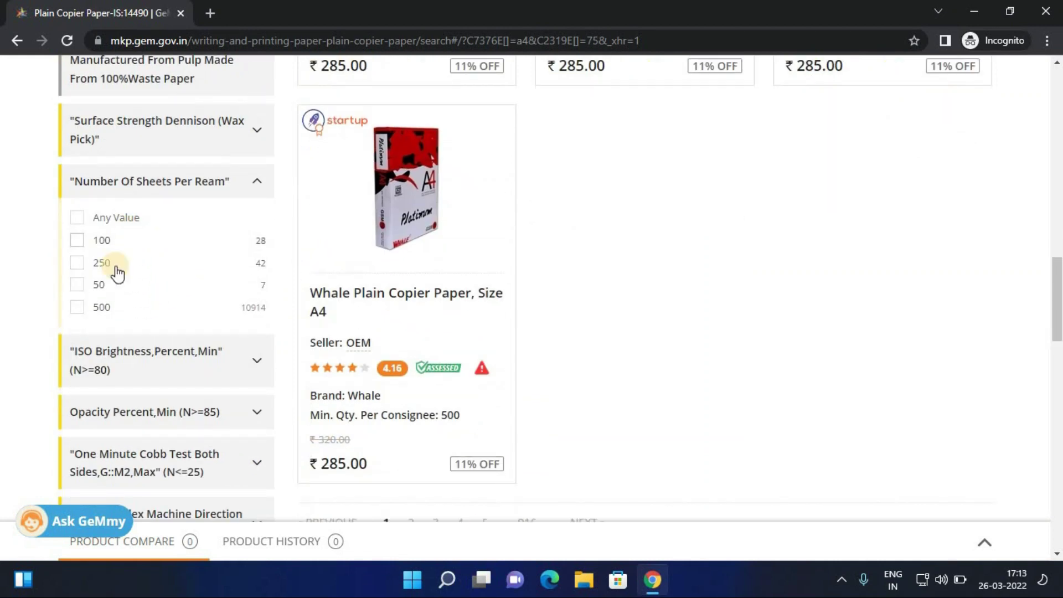
{"action": "left_click", "coordinate": [110, 307]}
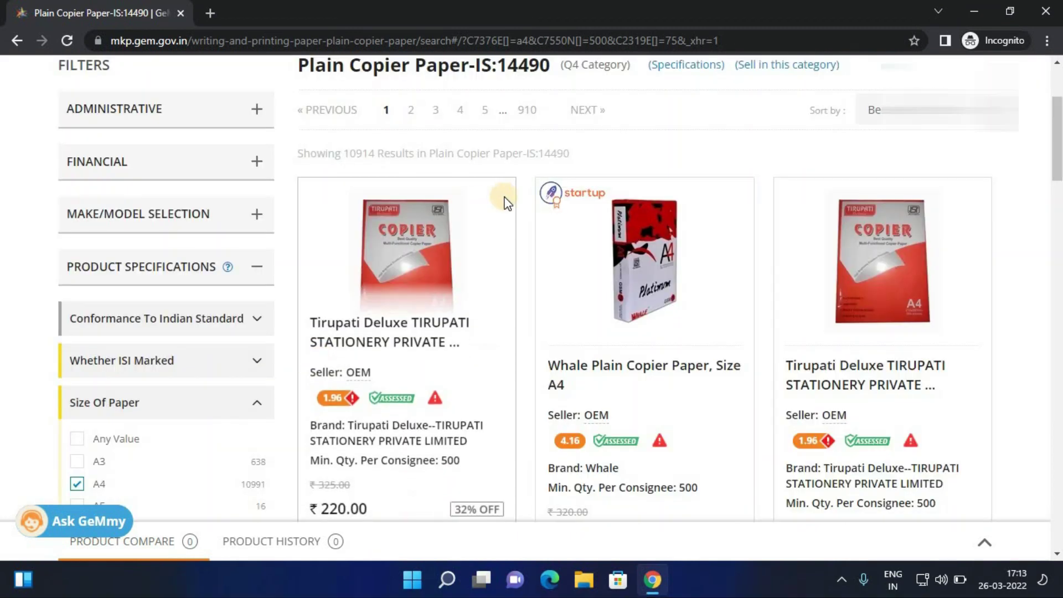
Sort the filtered copier paper results by price from low to high.
{"action": "scroll", "coordinate": [504, 199], "scroll_direction": "up", "scroll_amount": 2}
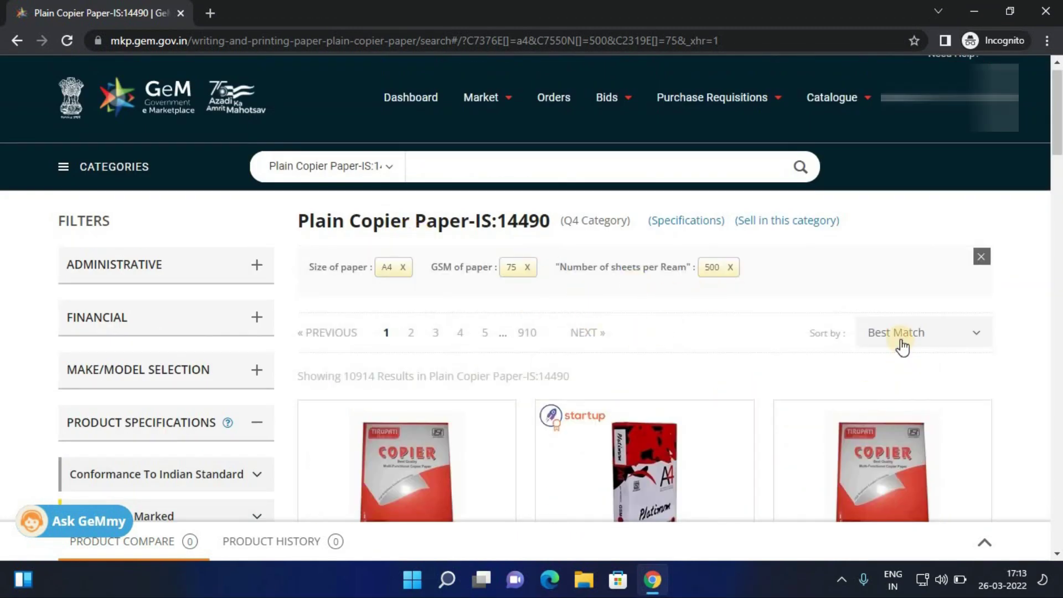
{"action": "left_click", "coordinate": [902, 345]}
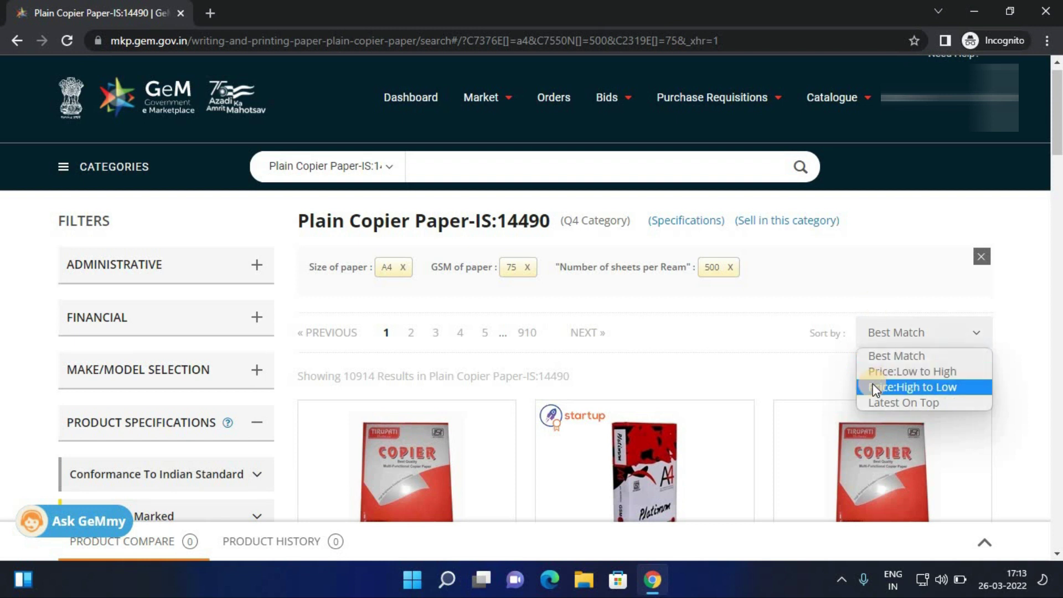
{"action": "left_click", "coordinate": [882, 373]}
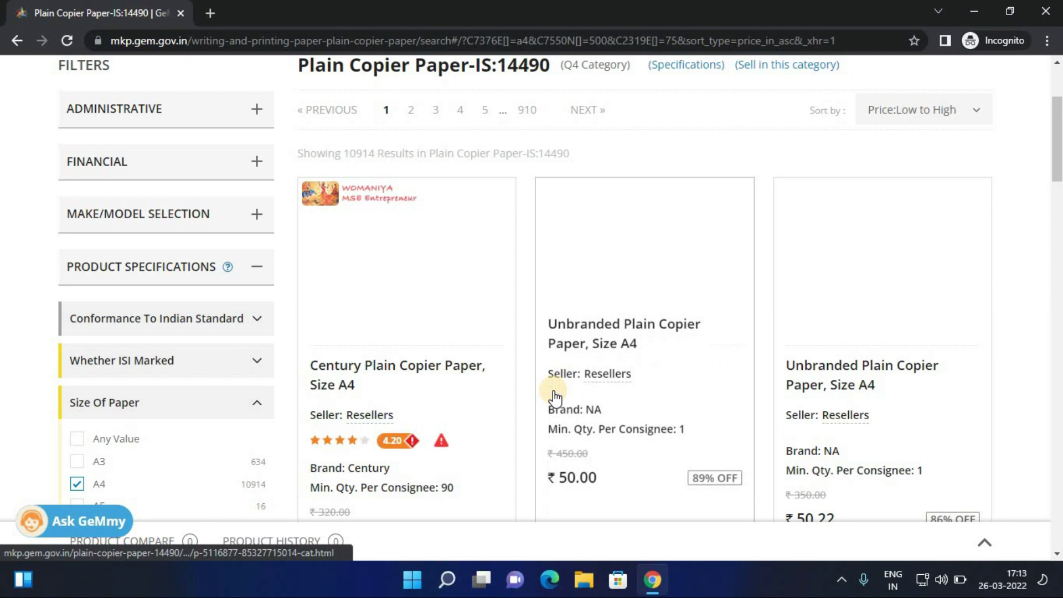
Examine the prices, seller ratings and minimum quantities per consignee of the products on the first results page.
{"action": "scroll", "coordinate": [554, 394], "scroll_direction": "down", "scroll_amount": 4}
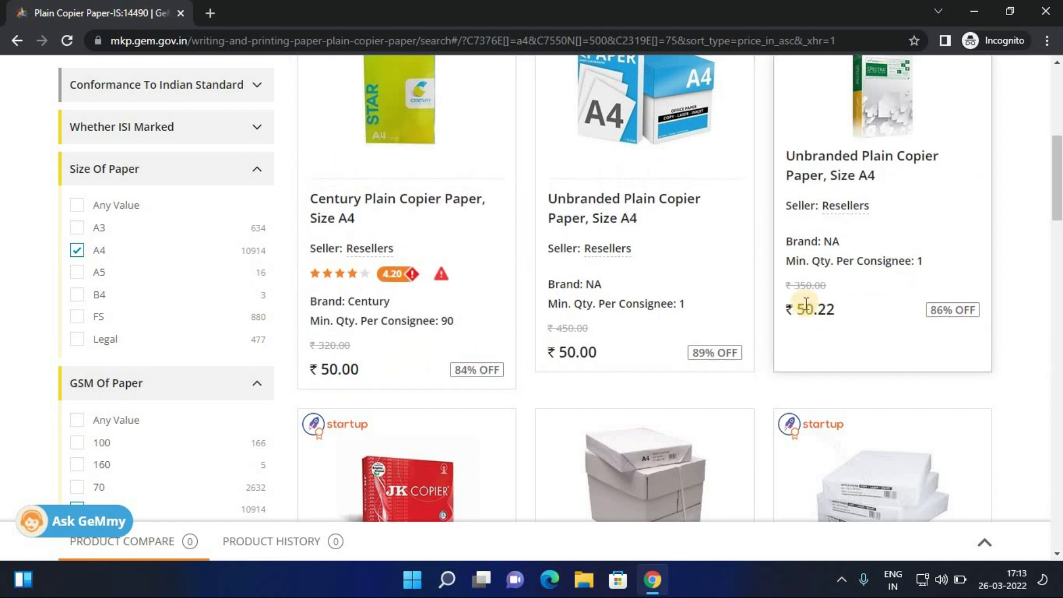
{"action": "scroll", "coordinate": [807, 304], "scroll_direction": "up", "scroll_amount": 3}
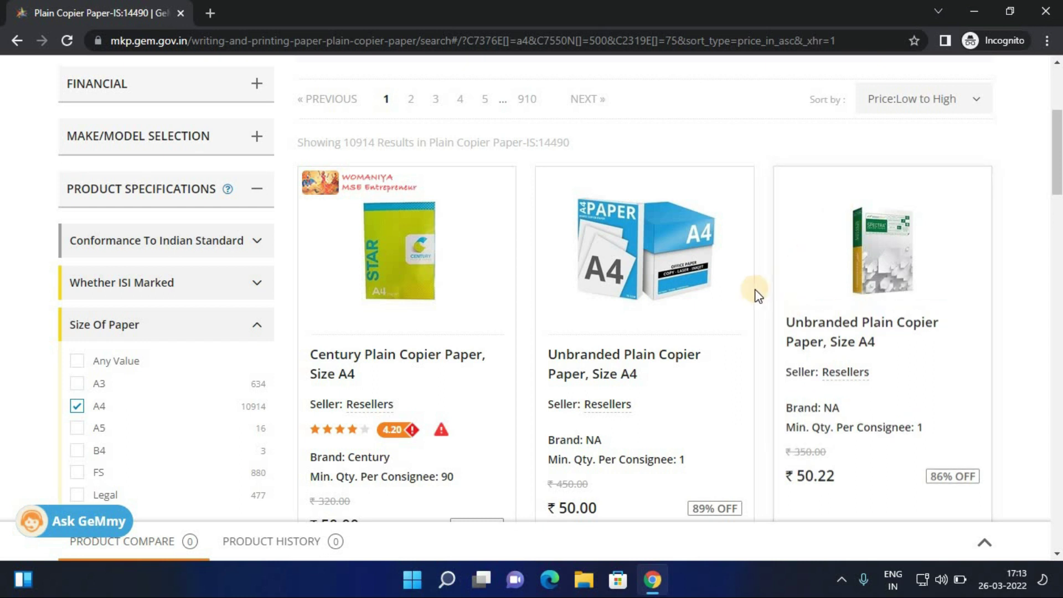
{"action": "scroll", "coordinate": [721, 276], "scroll_direction": "down", "scroll_amount": 15}
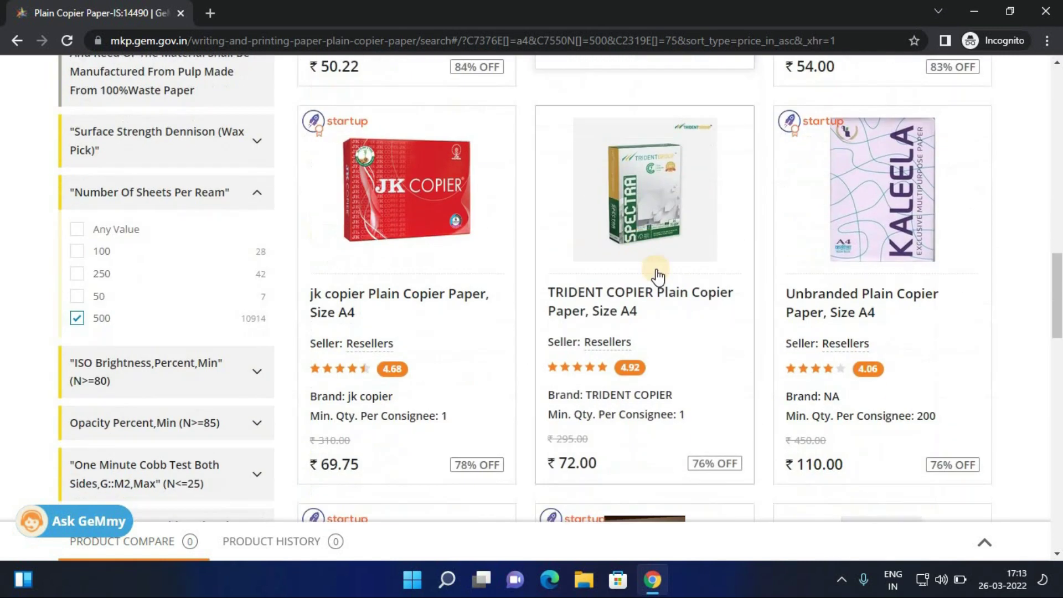
{"action": "scroll", "coordinate": [626, 246], "scroll_direction": "down", "scroll_amount": 7}
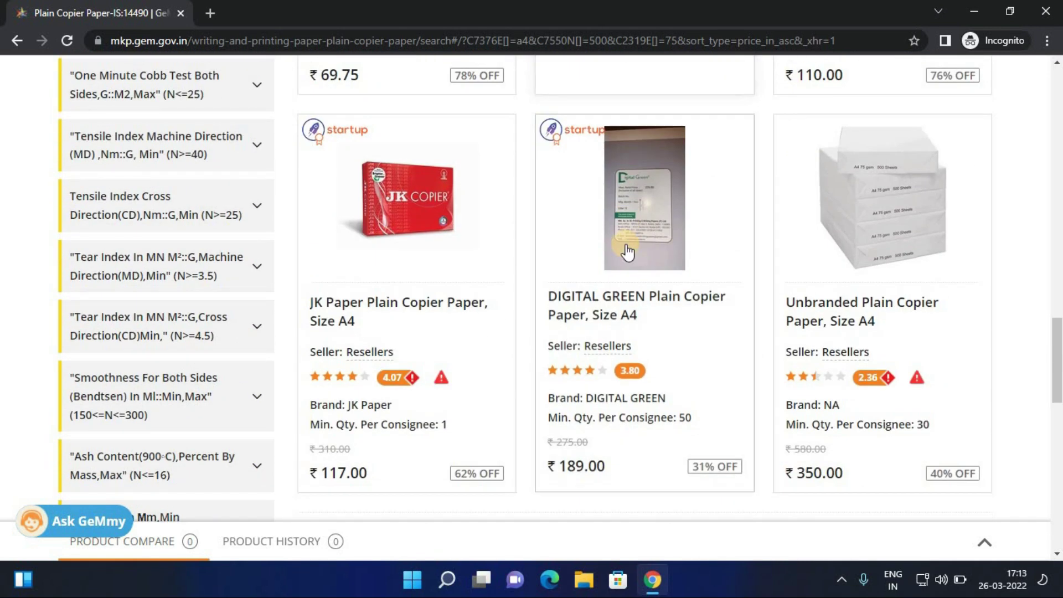
{"action": "scroll", "coordinate": [625, 246], "scroll_direction": "down", "scroll_amount": 2}
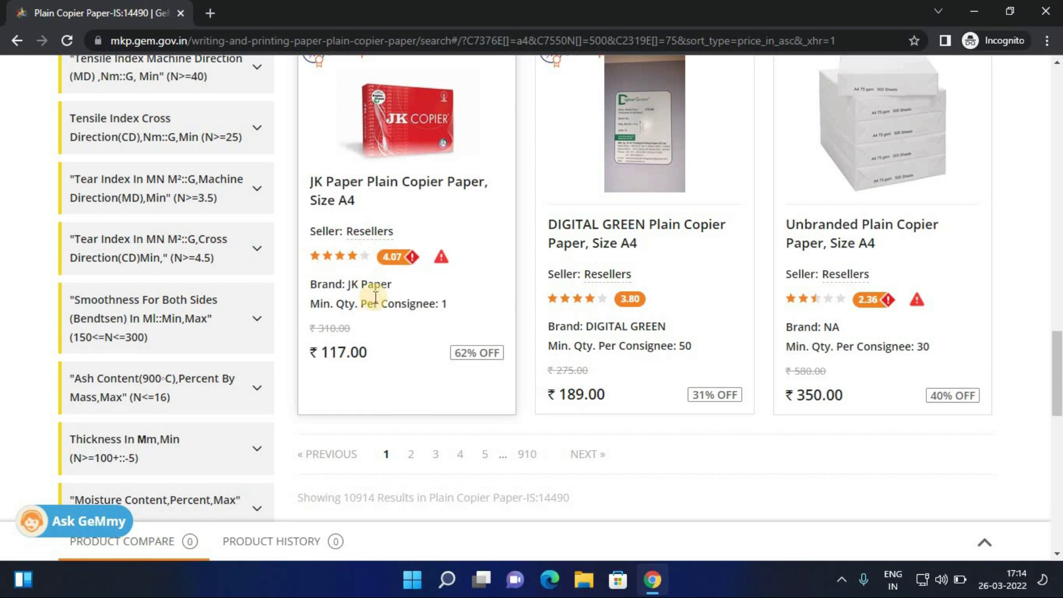
{"action": "scroll", "coordinate": [360, 314], "scroll_direction": "up", "scroll_amount": 1}
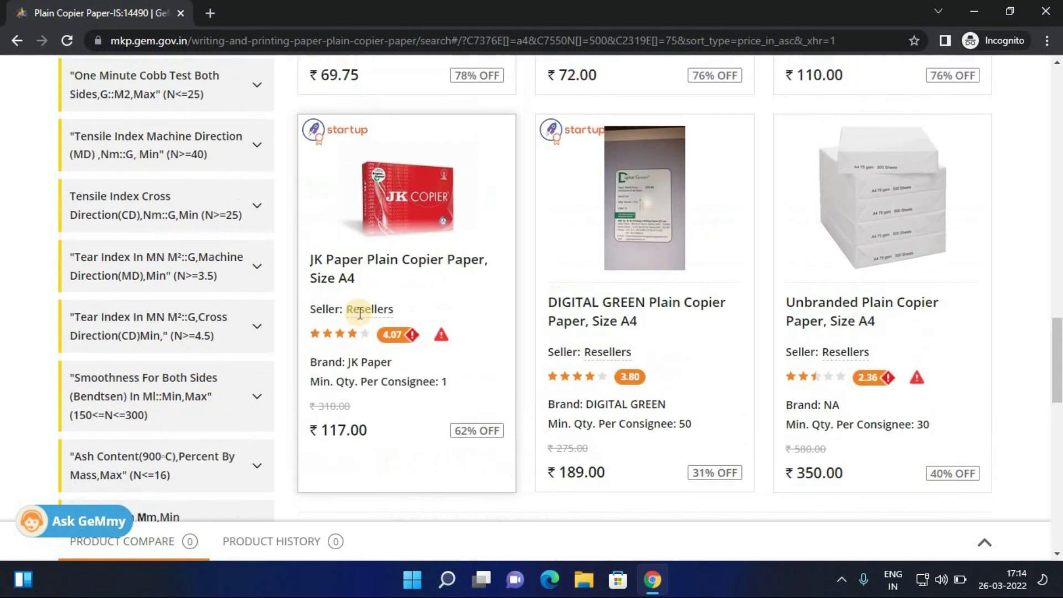
{"action": "scroll", "coordinate": [444, 349], "scroll_direction": "up", "scroll_amount": 3}
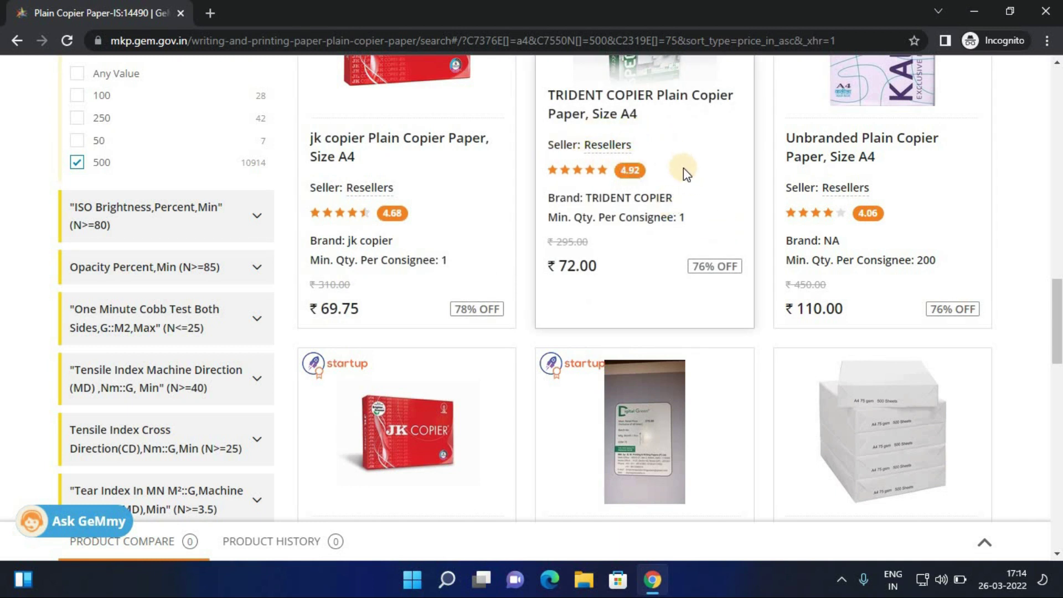
{"action": "scroll", "coordinate": [617, 197], "scroll_direction": "up", "scroll_amount": 3}
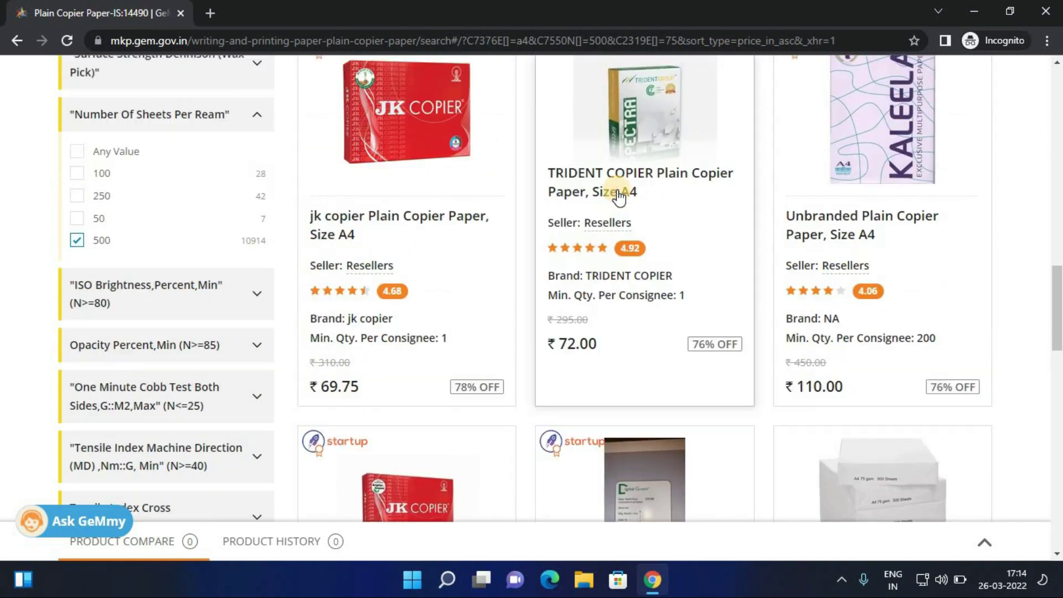
{"action": "scroll", "coordinate": [636, 177], "scroll_direction": "up", "scroll_amount": 2}
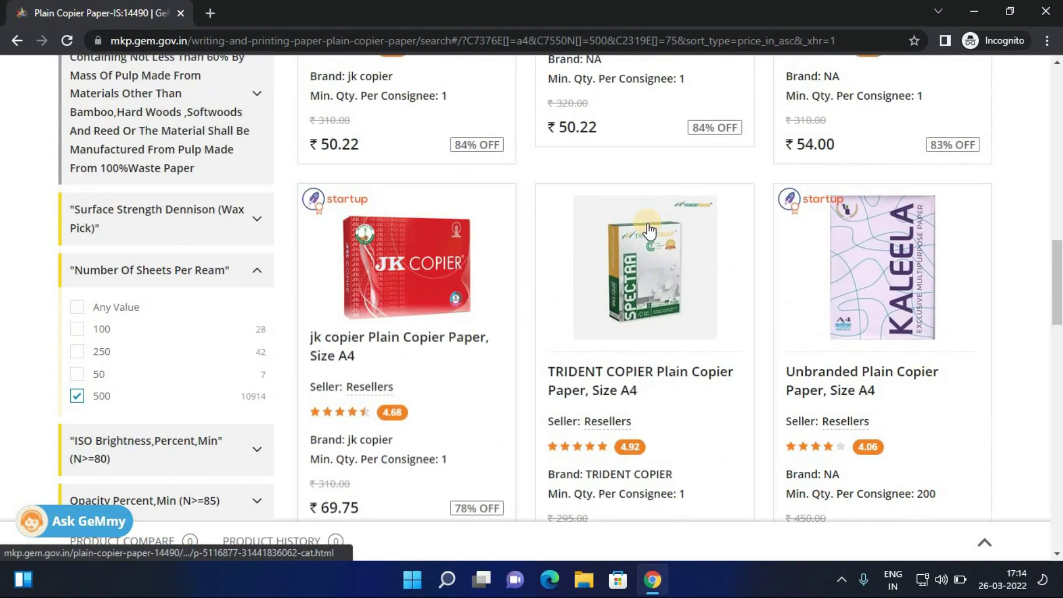
{"action": "scroll", "coordinate": [651, 238], "scroll_direction": "up", "scroll_amount": 5}
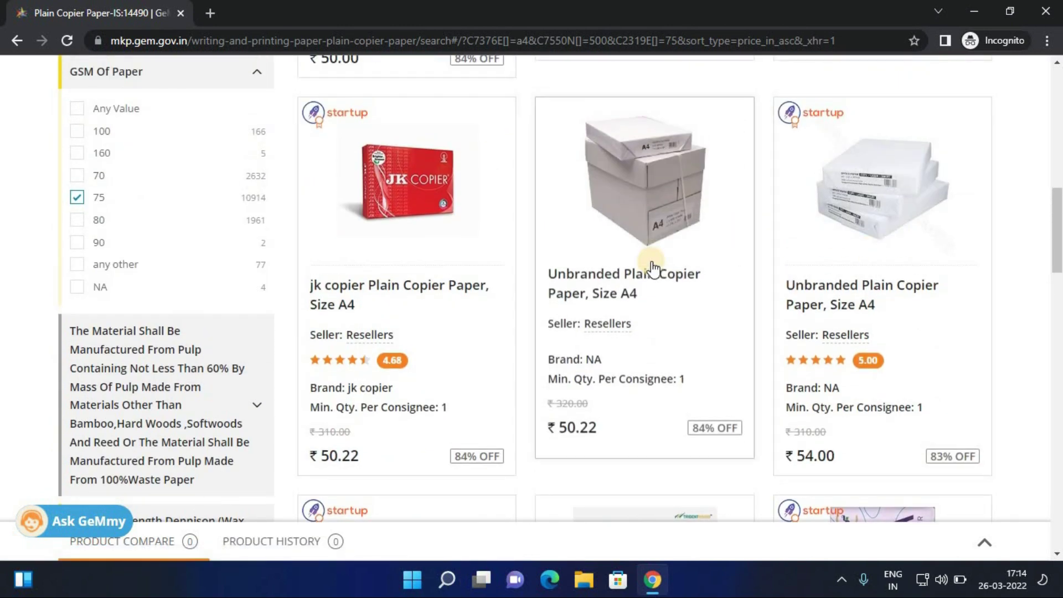
Go to the second results page and compare its copier papers by price, seller rating and minimum quantity per consignee.
{"action": "left_click_drag", "start_coordinate": [1059, 235], "coordinate": [1053, 399]}
{"action": "left_click", "coordinate": [405, 339]}
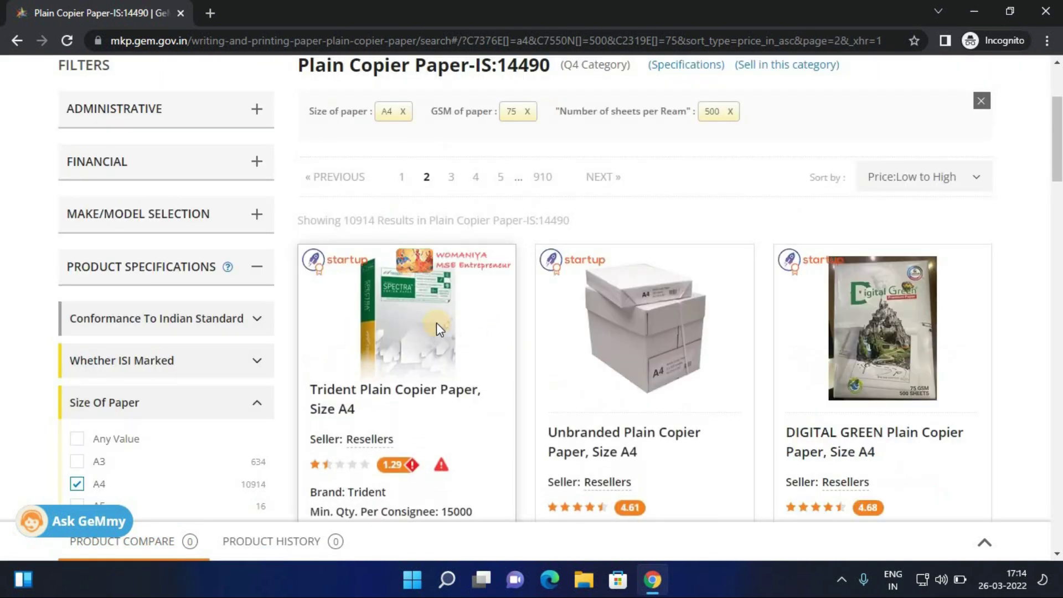
{"action": "scroll", "coordinate": [436, 323], "scroll_direction": "down", "scroll_amount": 4}
{"action": "scroll", "coordinate": [436, 323], "scroll_direction": "up", "scroll_amount": 1}
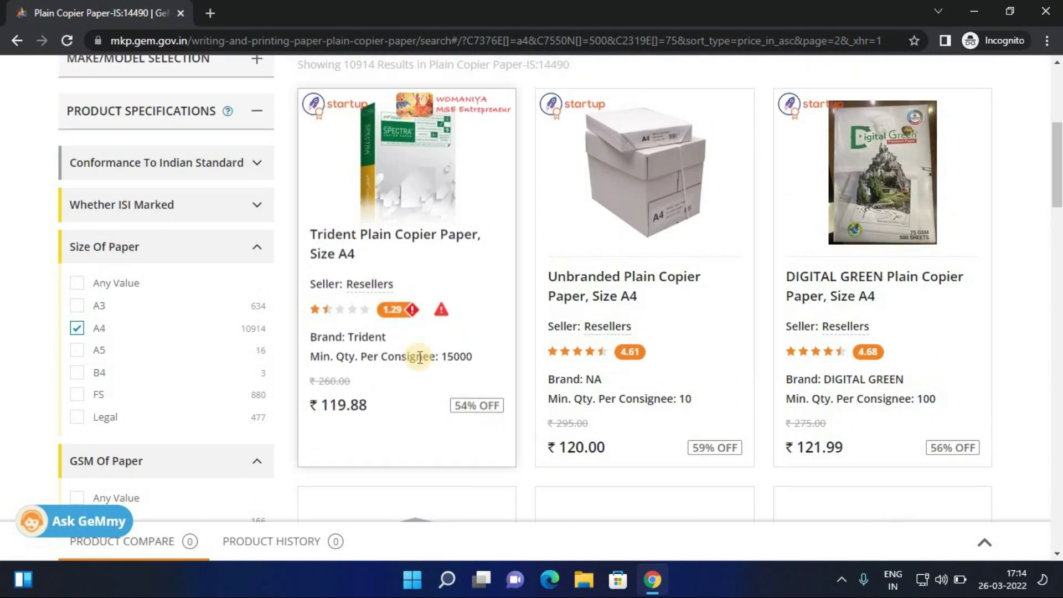
{"action": "scroll", "coordinate": [764, 261], "scroll_direction": "down", "scroll_amount": 5}
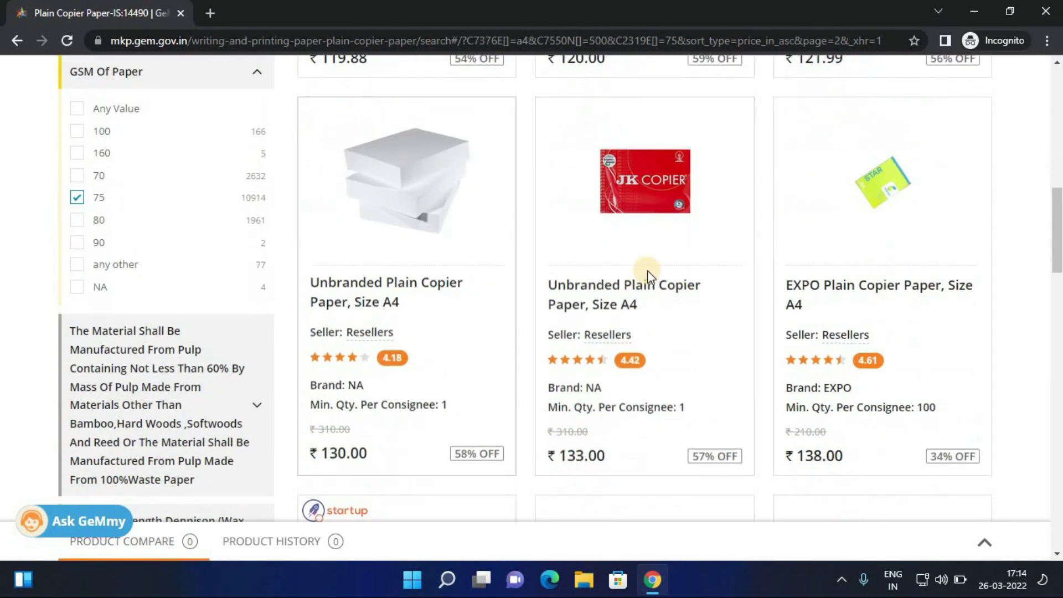
{"action": "scroll", "coordinate": [647, 270], "scroll_direction": "down", "scroll_amount": 2}
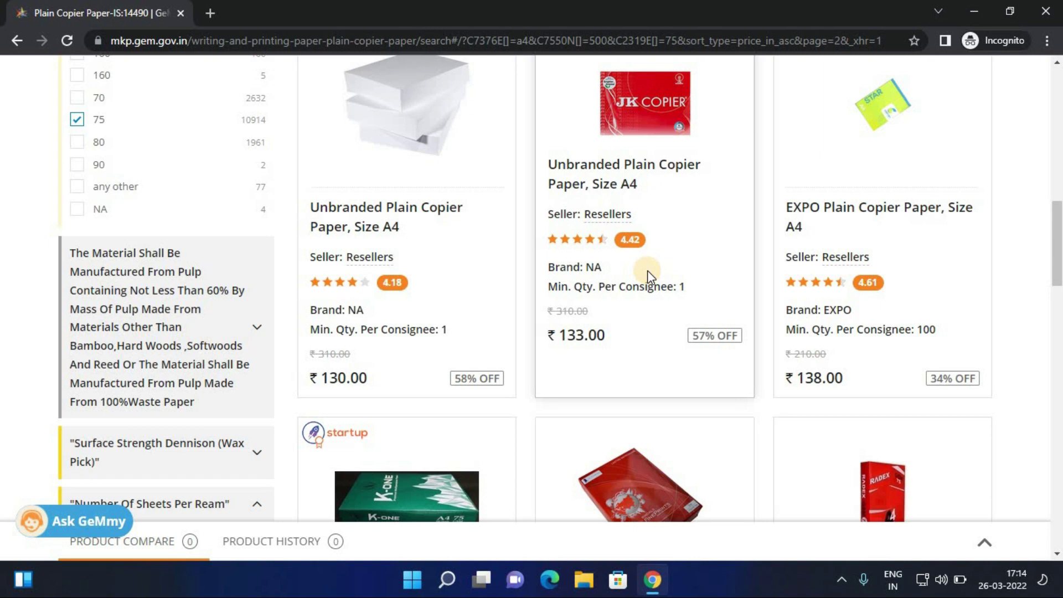
{"action": "scroll", "coordinate": [647, 270], "scroll_direction": "down", "scroll_amount": 1}
{"action": "scroll", "coordinate": [651, 277], "scroll_direction": "down", "scroll_amount": 3}
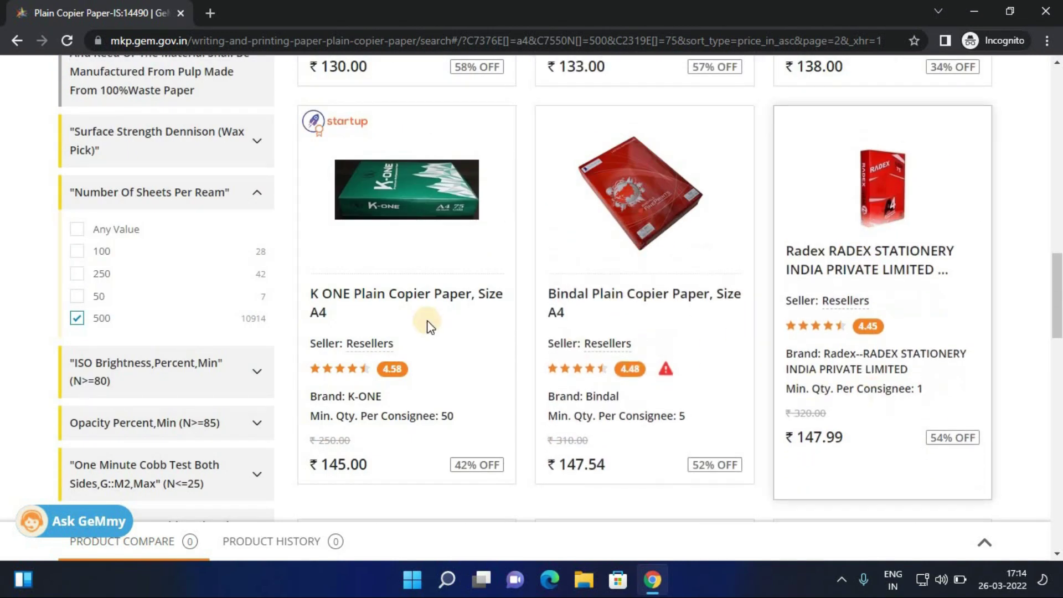
{"action": "scroll", "coordinate": [387, 301], "scroll_direction": "down", "scroll_amount": 5}
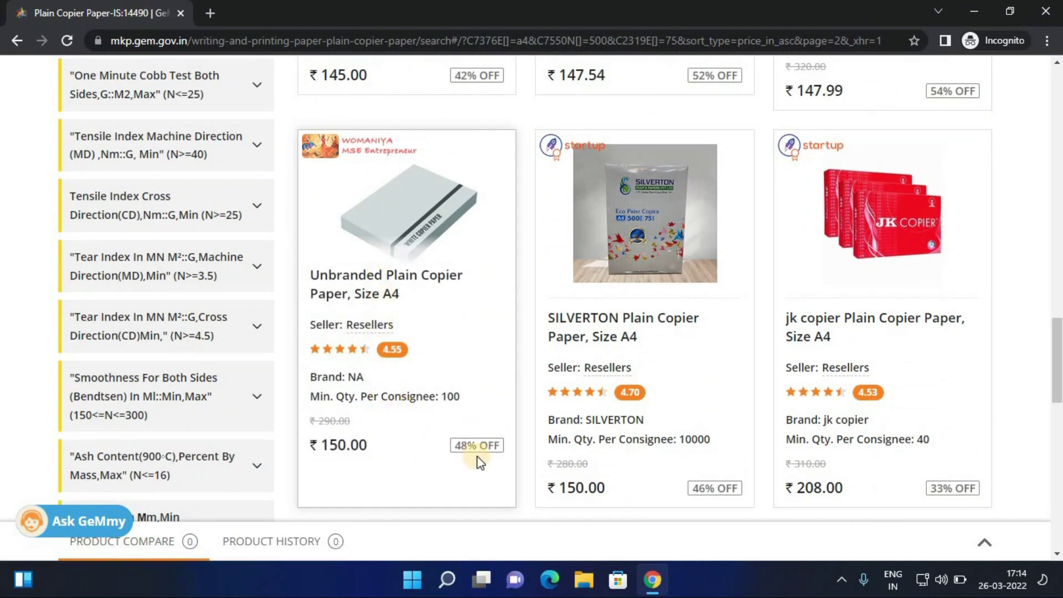
{"action": "scroll", "coordinate": [621, 310], "scroll_direction": "down", "scroll_amount": 3}
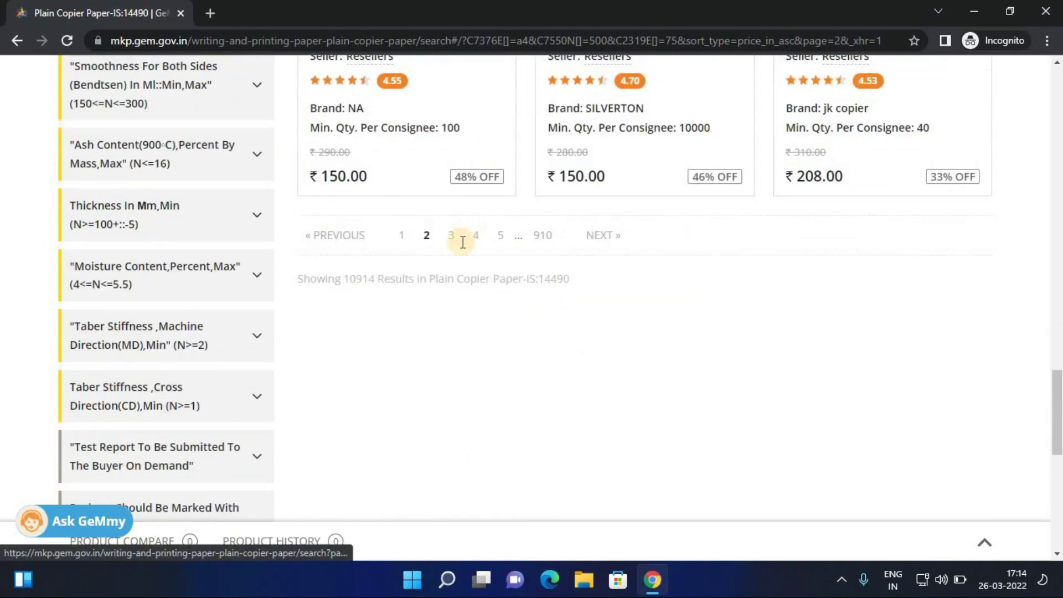
Go to the third results page and compare the prices, ratings and minimum quantities of the papers listed there.
{"action": "left_click", "coordinate": [460, 243]}
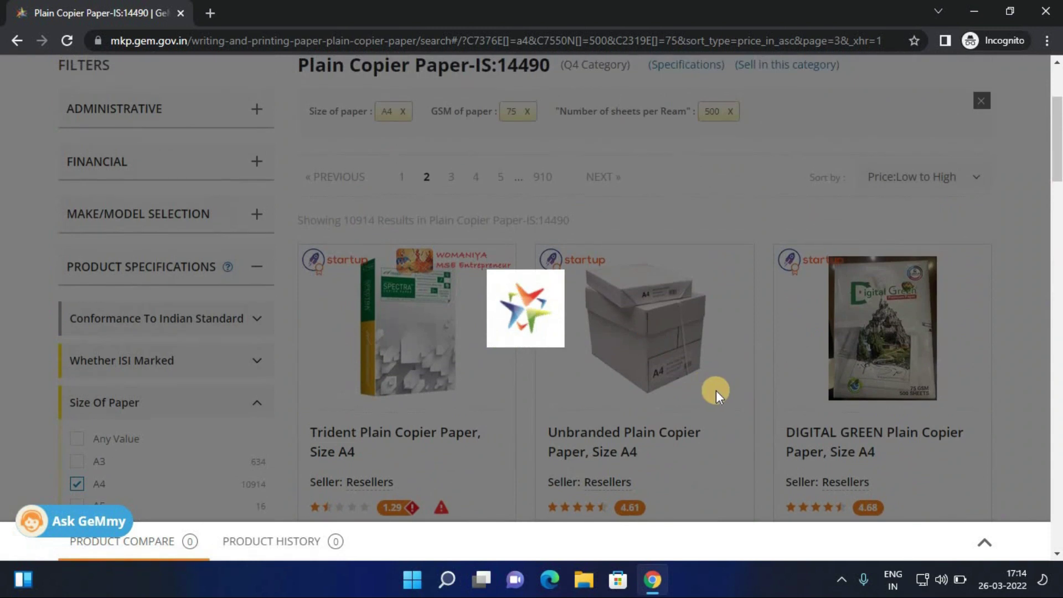
{"action": "scroll", "coordinate": [454, 388], "scroll_direction": "down", "scroll_amount": 2}
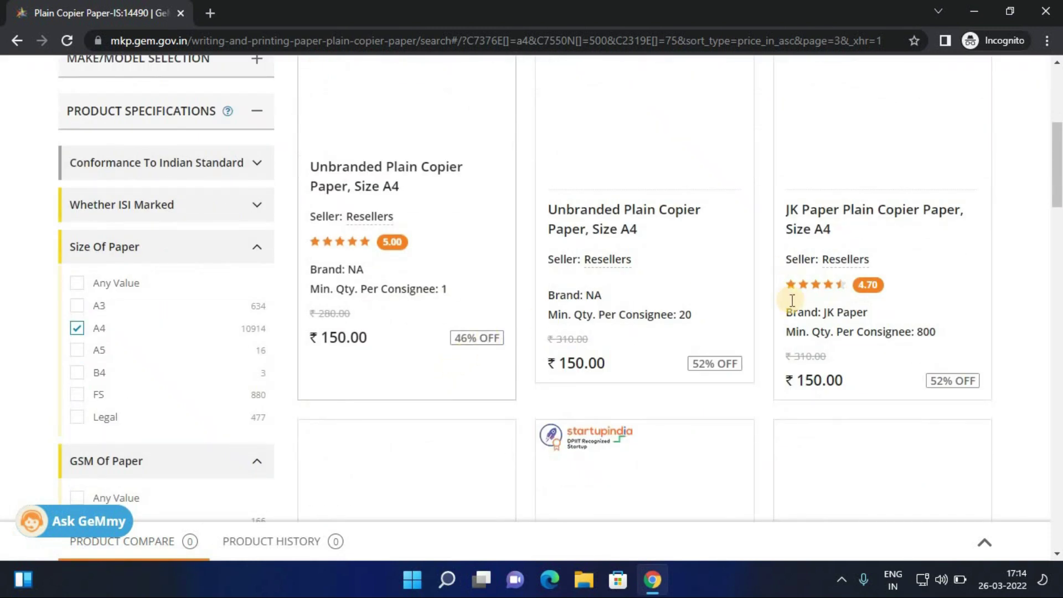
{"action": "scroll", "coordinate": [498, 315], "scroll_direction": "down", "scroll_amount": 5}
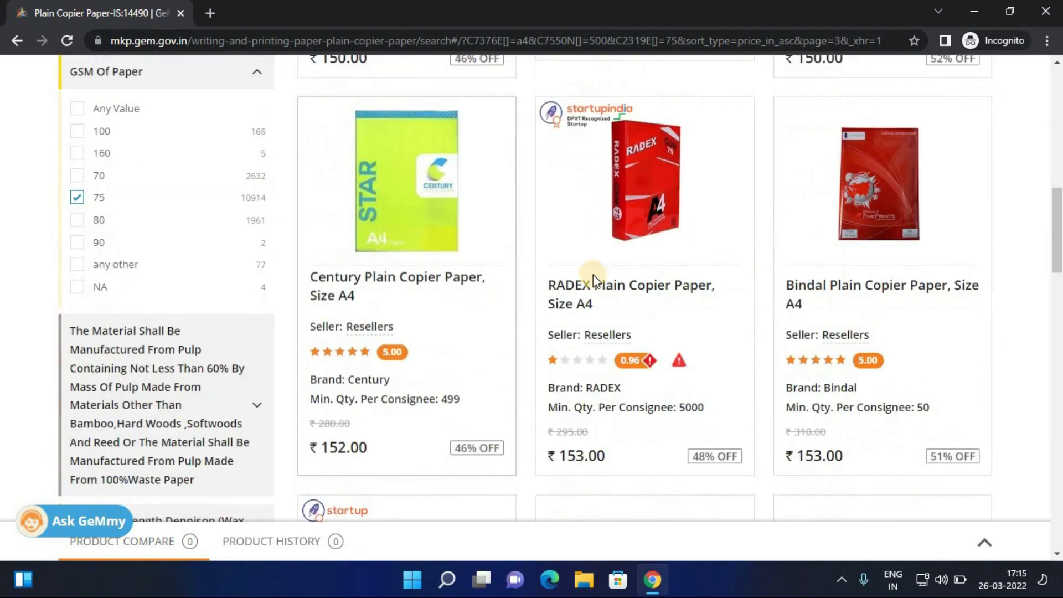
{"action": "scroll", "coordinate": [799, 308], "scroll_direction": "down", "scroll_amount": 4}
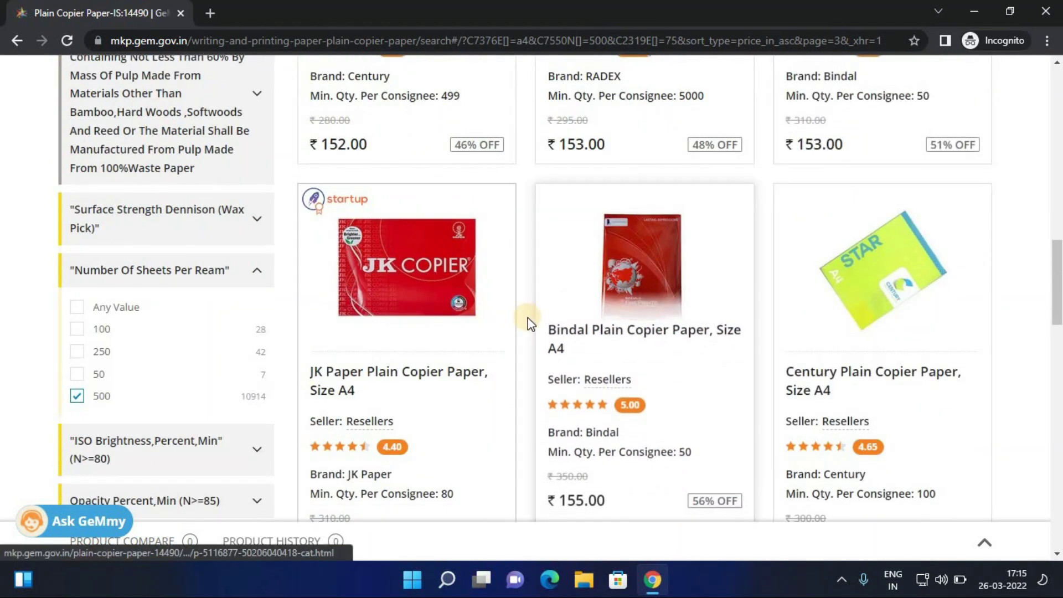
{"action": "scroll", "coordinate": [532, 310], "scroll_direction": "down", "scroll_amount": 7}
{"action": "scroll", "coordinate": [670, 296], "scroll_direction": "down", "scroll_amount": 4}
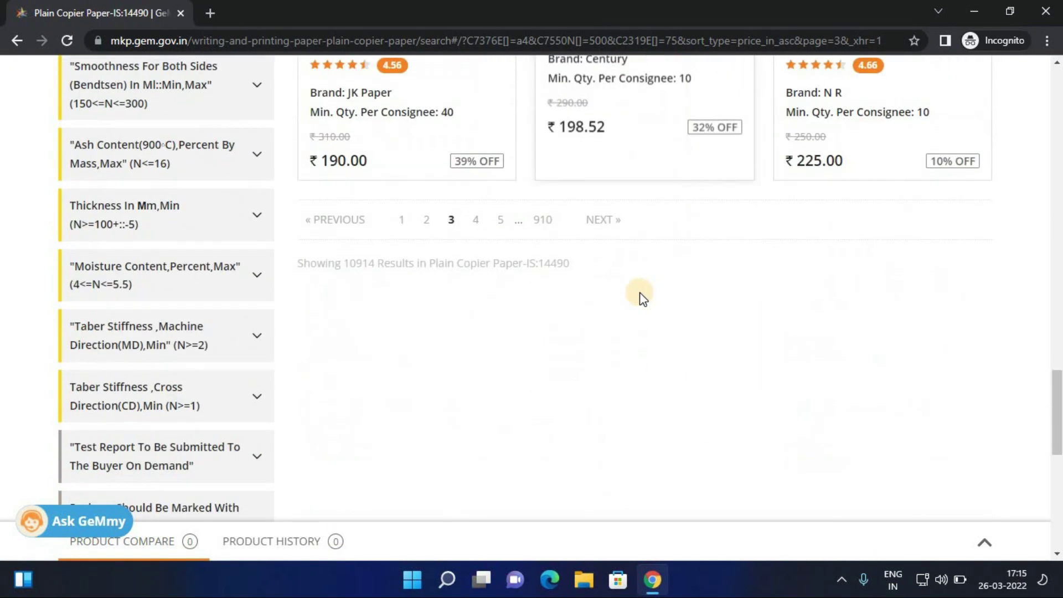
Go to the fourth results page and check the ratings, minimum quantities and prices of its first row of products.
{"action": "left_click", "coordinate": [476, 221]}
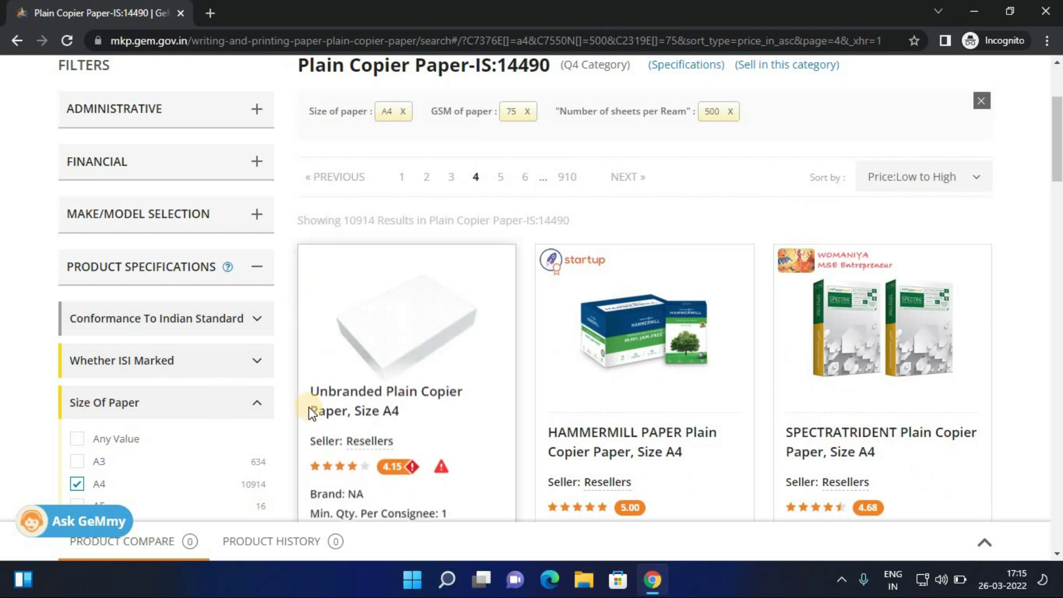
{"action": "scroll", "coordinate": [309, 408], "scroll_direction": "down", "scroll_amount": 3}
{"action": "scroll", "coordinate": [162, 306], "scroll_direction": "up", "scroll_amount": 3}
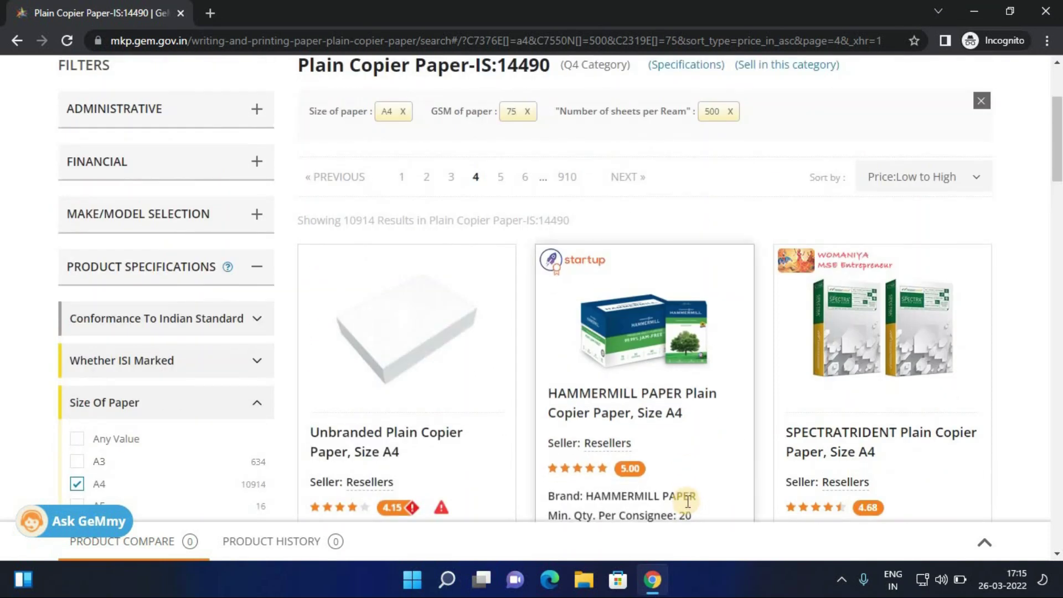
{"action": "scroll", "coordinate": [675, 487], "scroll_direction": "down", "scroll_amount": 1}
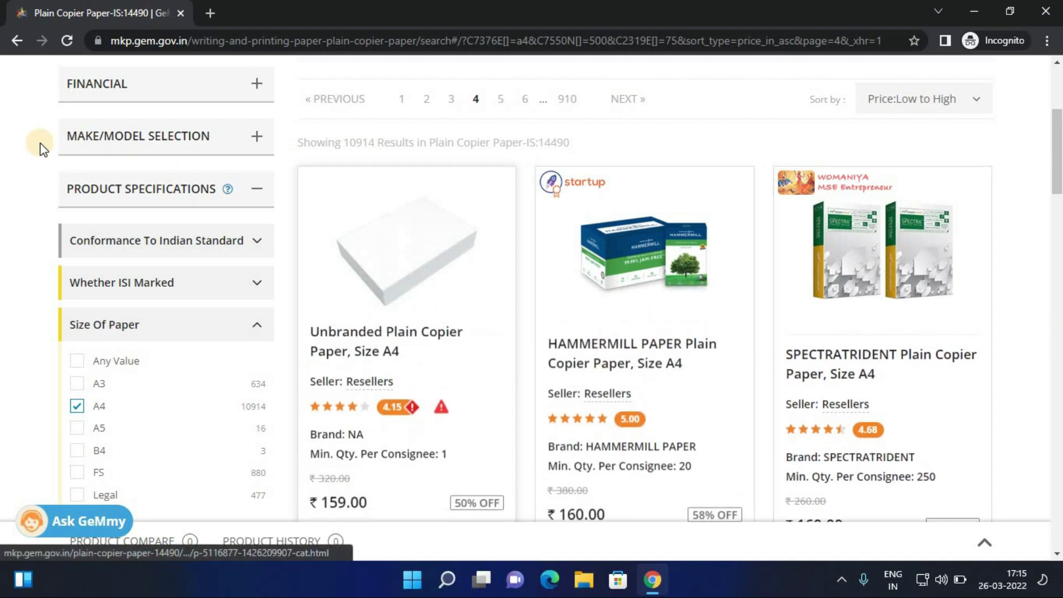
Expand the Make/Model Selection filters and show the list of available paper brands.
{"action": "scroll", "coordinate": [144, 160], "scroll_direction": "up", "scroll_amount": 4}
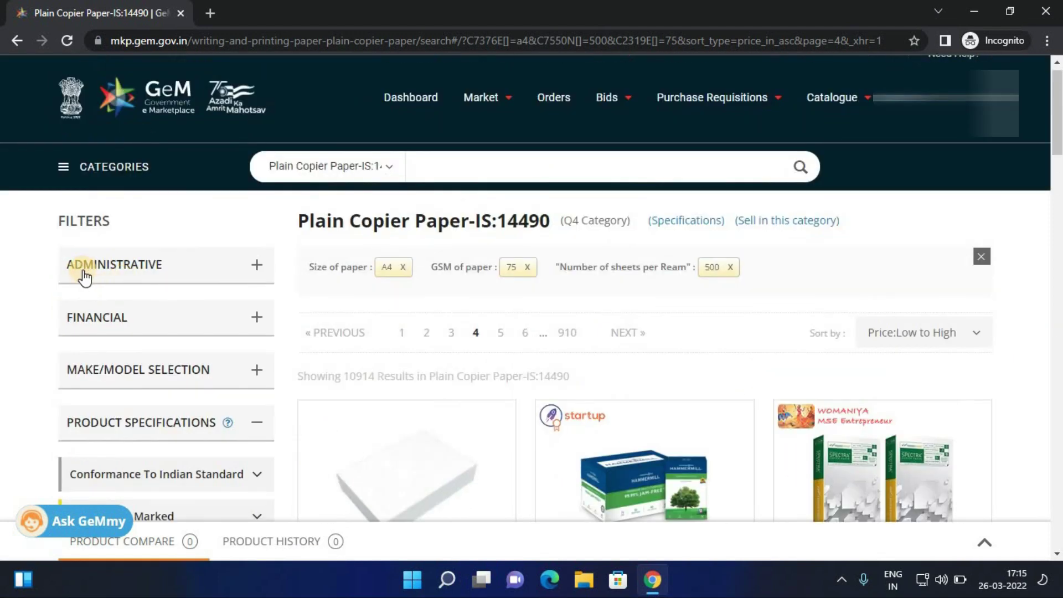
{"action": "scroll", "coordinate": [163, 231], "scroll_direction": "down", "scroll_amount": 3}
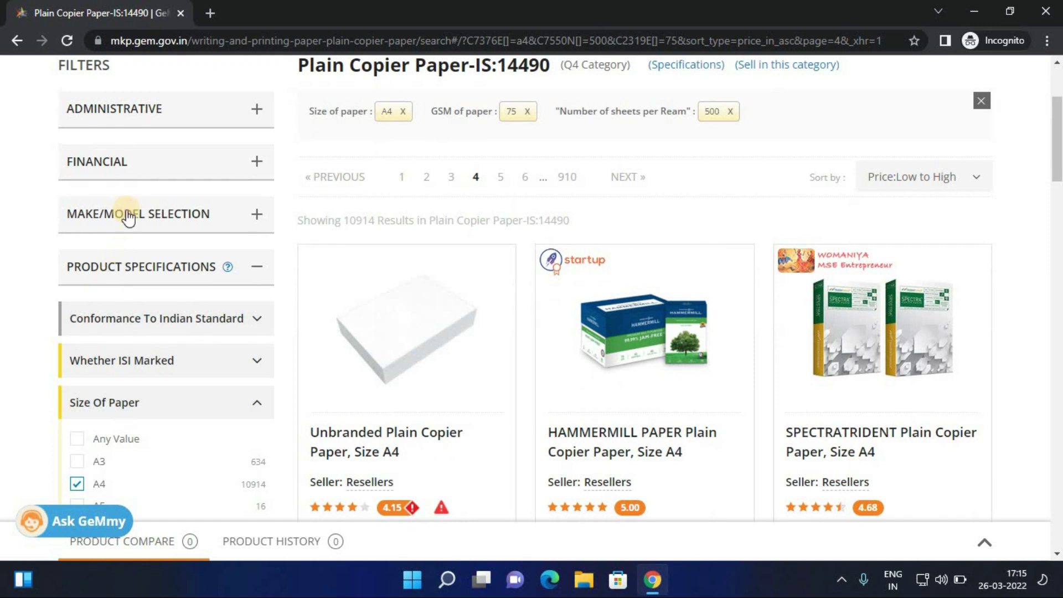
{"action": "left_click", "coordinate": [173, 221]}
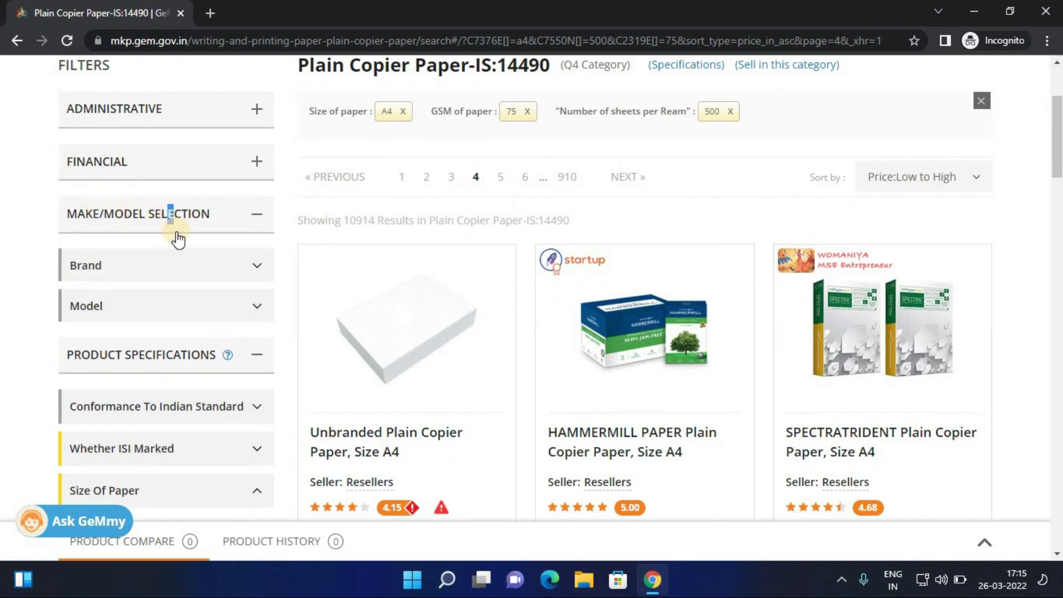
{"action": "left_click", "coordinate": [89, 266]}
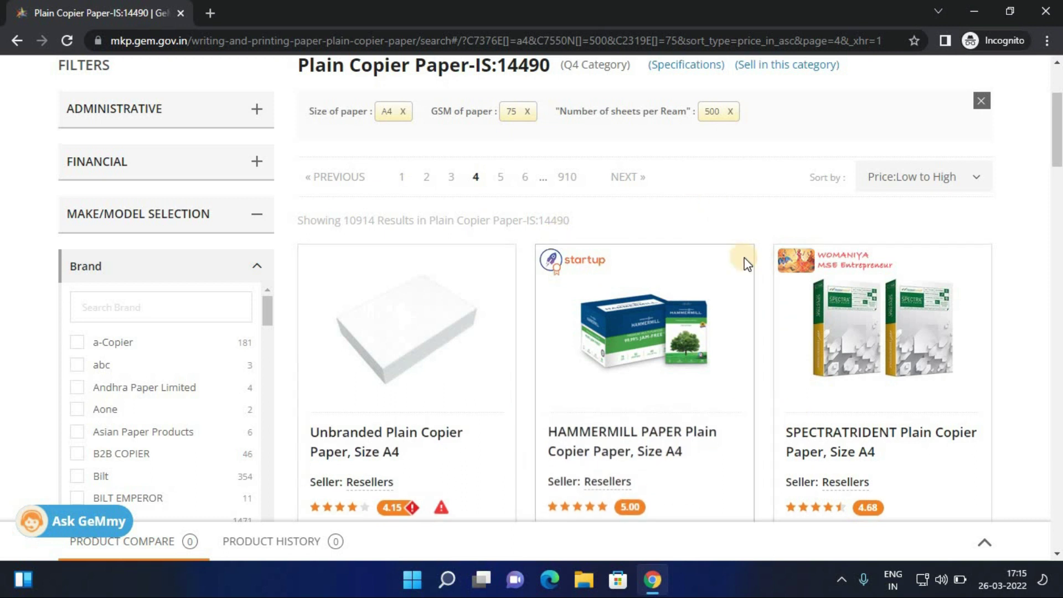
Open the SPECTRATRIDENT Plain Copier Paper, Size A4 listing and check its offer price and stock availability.
{"action": "scroll", "coordinate": [744, 257], "scroll_direction": "down", "scroll_amount": 3}
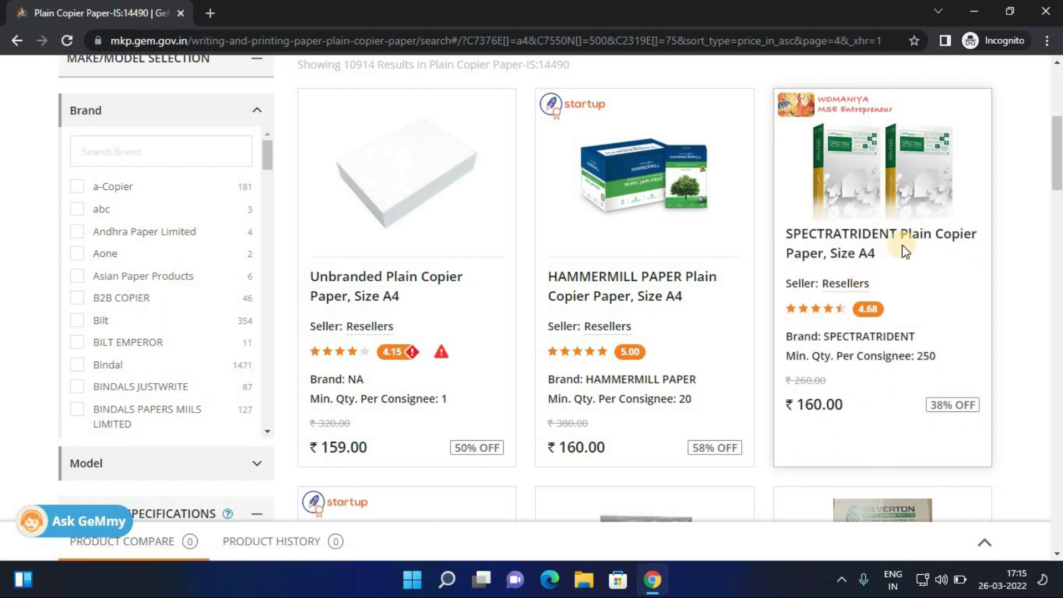
{"action": "left_click", "coordinate": [827, 252]}
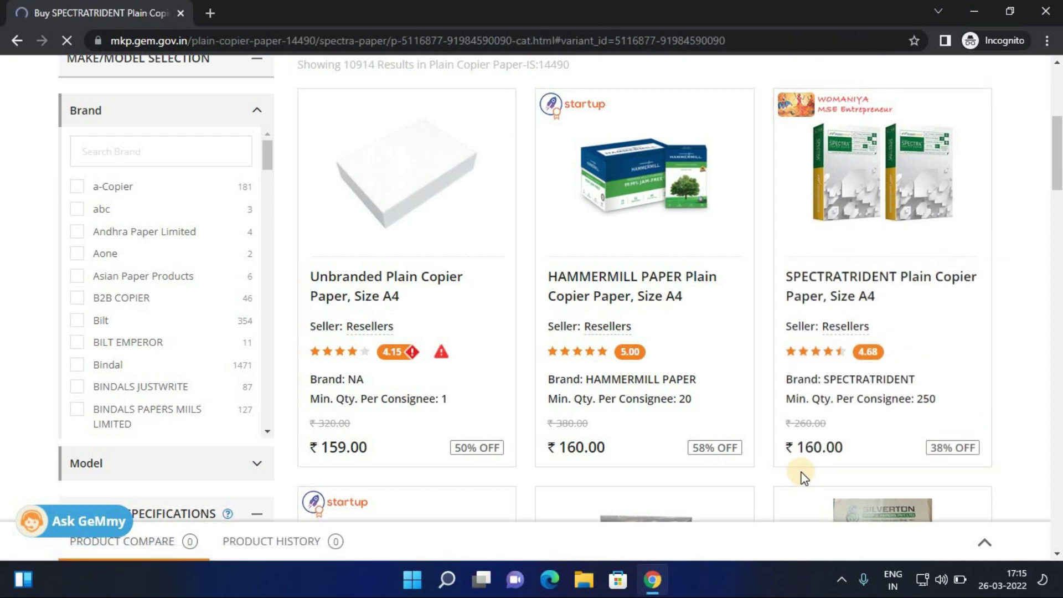
{"action": "scroll", "coordinate": [744, 394], "scroll_direction": "down", "scroll_amount": 3}
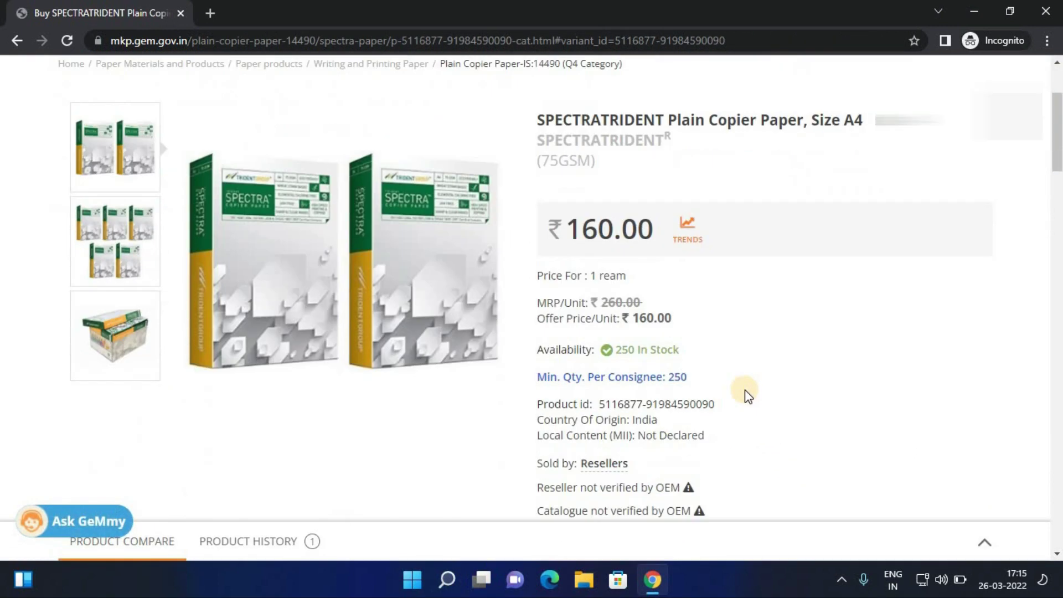
{"action": "scroll", "coordinate": [747, 393], "scroll_direction": "down", "scroll_amount": 3}
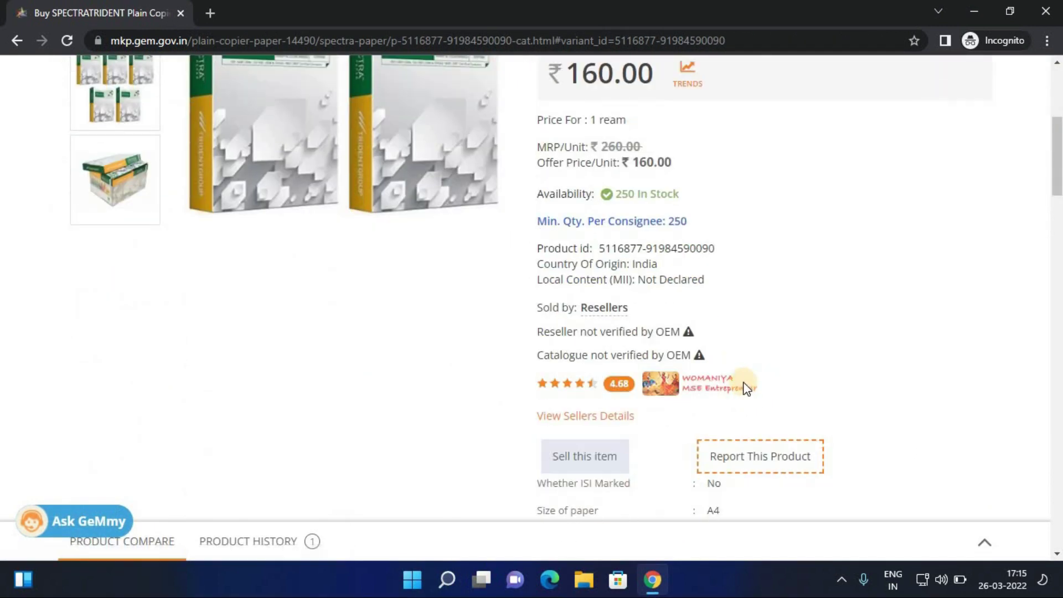
{"action": "scroll", "coordinate": [726, 378], "scroll_direction": "up", "scroll_amount": 2}
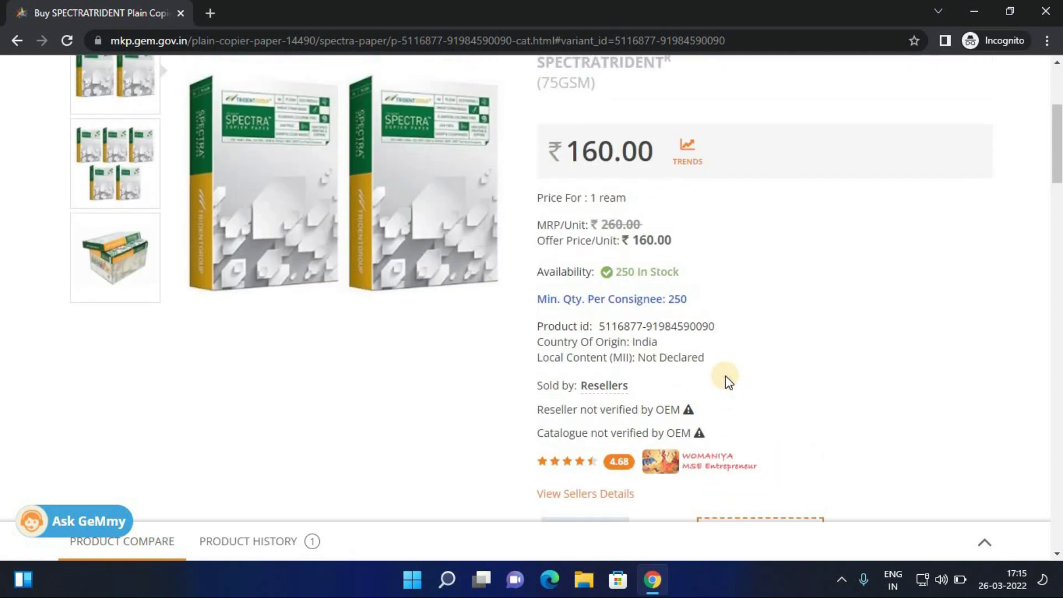
{"action": "scroll", "coordinate": [742, 316], "scroll_direction": "up", "scroll_amount": 3}
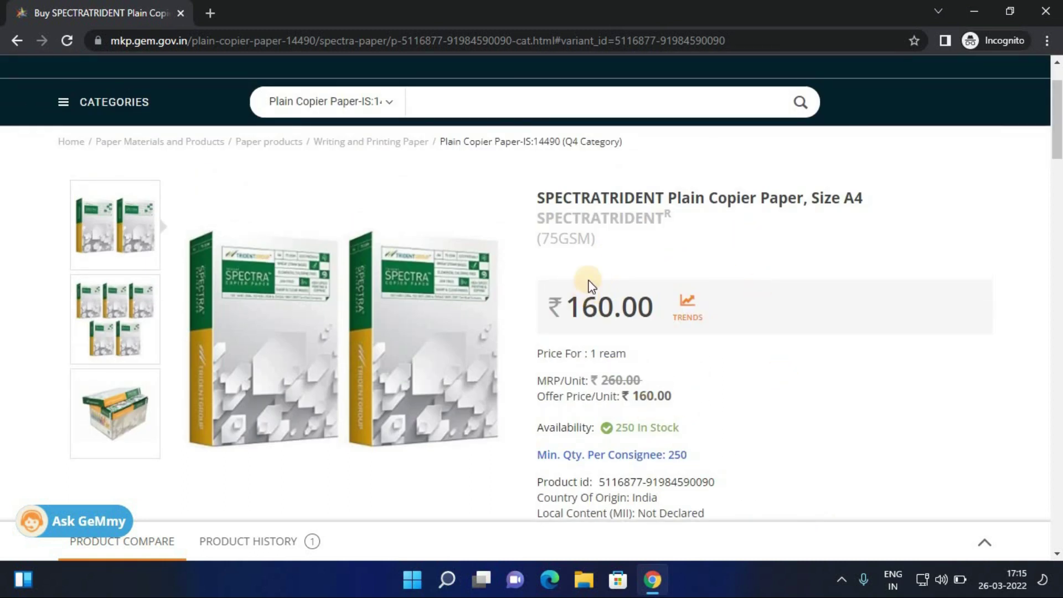
Examine the listing's price per ream, MRP, minimum quantity per consignee, country of origin, OEM verification and seller rating.
{"action": "scroll", "coordinate": [590, 285], "scroll_direction": "down", "scroll_amount": 3}
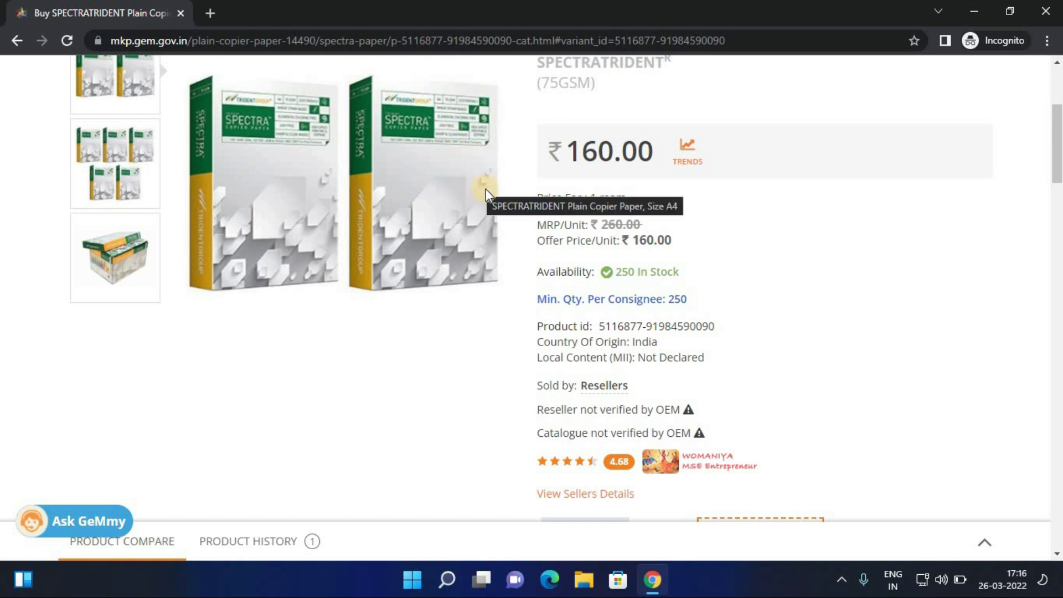
{"action": "scroll", "coordinate": [635, 252], "scroll_direction": "up", "scroll_amount": 3}
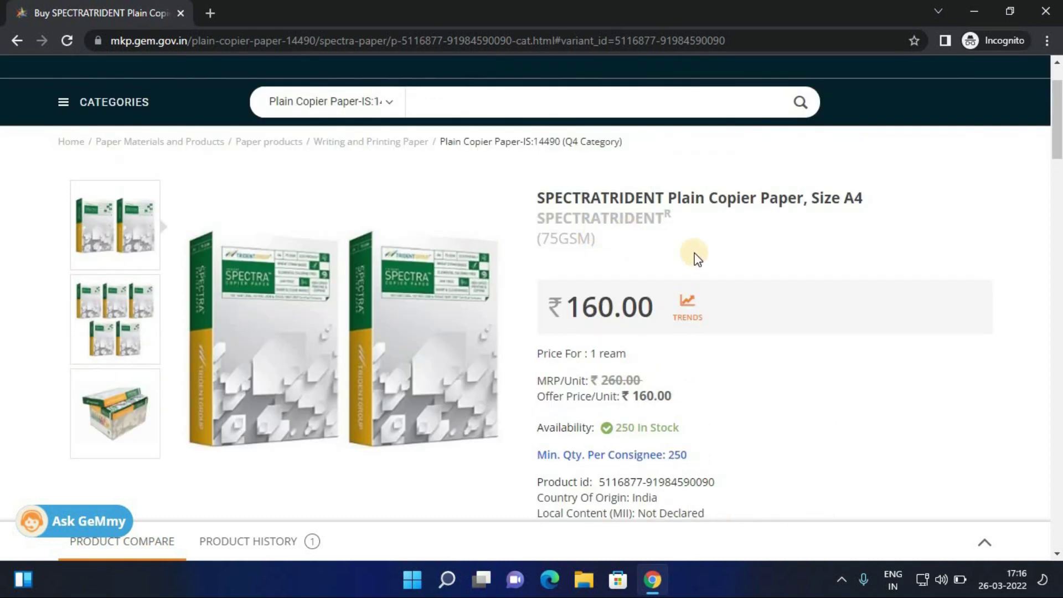
{"action": "scroll", "coordinate": [693, 254], "scroll_direction": "down", "scroll_amount": 3}
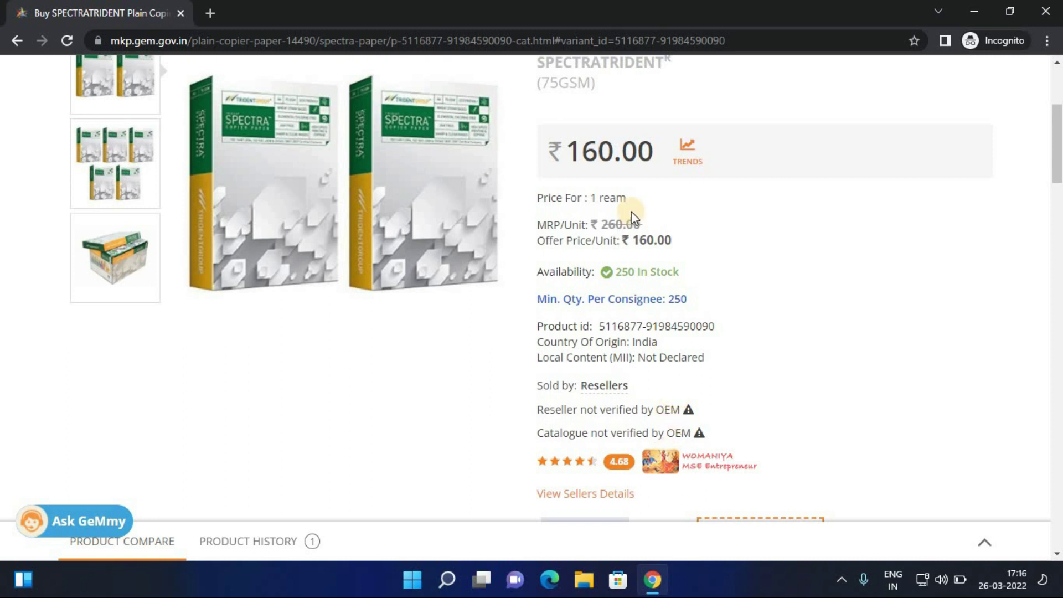
{"action": "scroll", "coordinate": [658, 410], "scroll_direction": "down", "scroll_amount": 1}
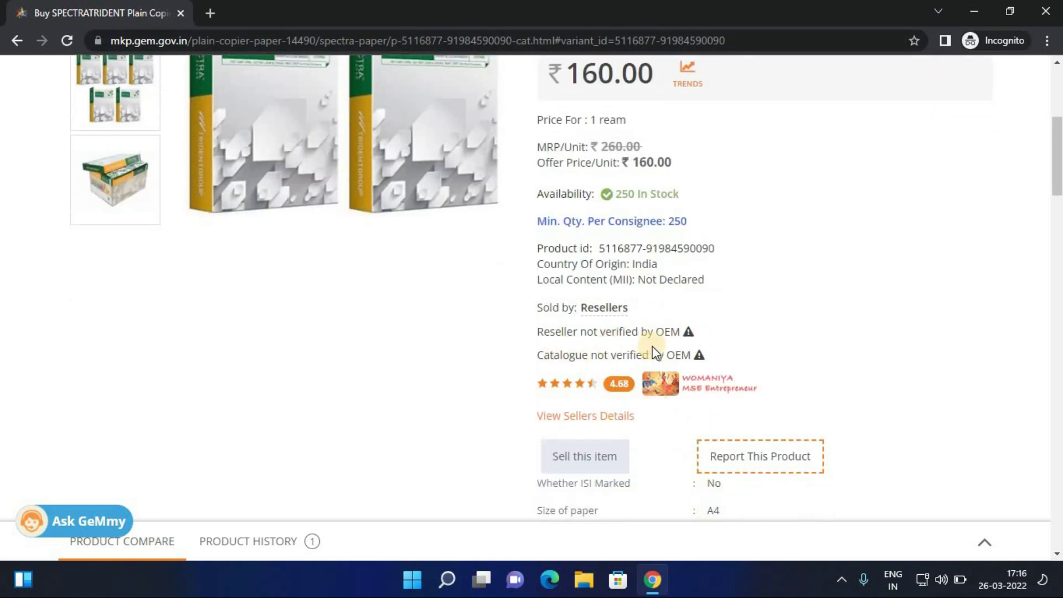
{"action": "scroll", "coordinate": [672, 391], "scroll_direction": "down", "scroll_amount": 2}
{"action": "scroll", "coordinate": [672, 396], "scroll_direction": "up", "scroll_amount": 1}
{"action": "scroll", "coordinate": [653, 255], "scroll_direction": "up", "scroll_amount": 2}
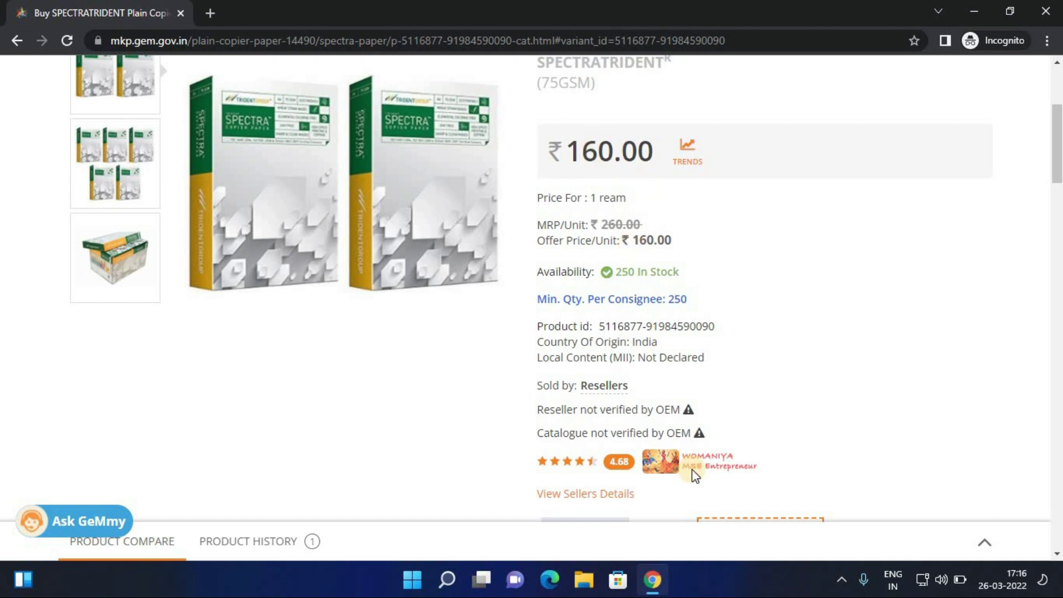
{"action": "scroll", "coordinate": [670, 459], "scroll_direction": "down", "scroll_amount": 1}
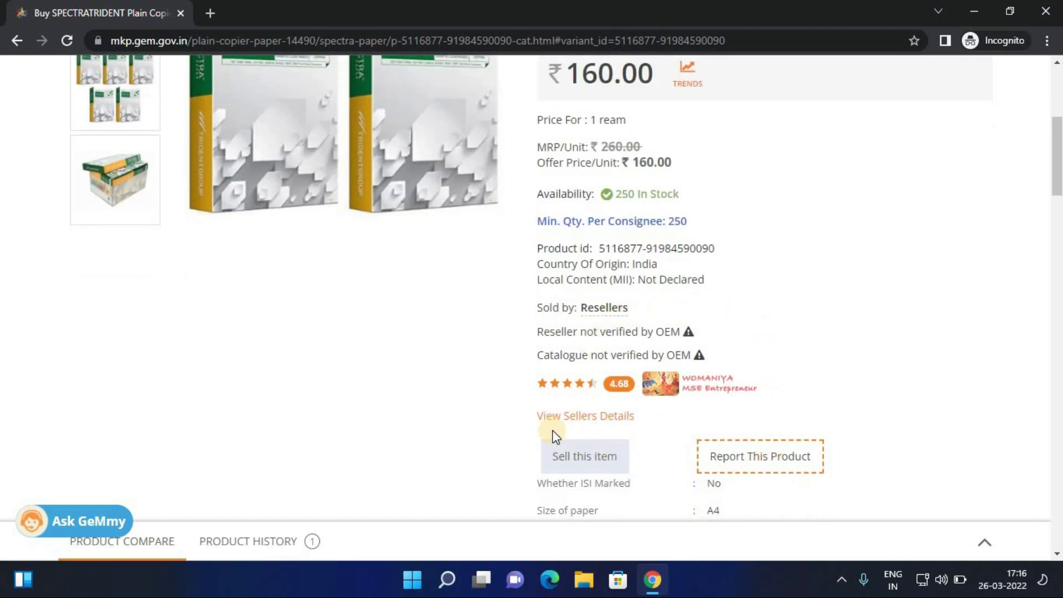
Show the seller details for this paper and compare the other sellers' offer prices, delivery locations, discounts and minimum quantities.
{"action": "left_click", "coordinate": [600, 419]}
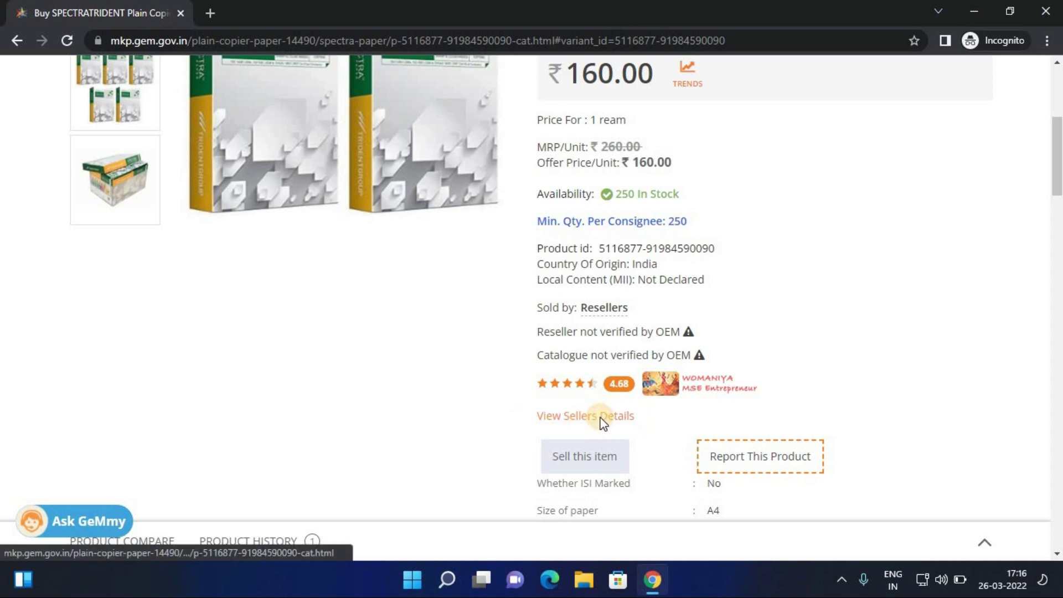
{"action": "scroll", "coordinate": [918, 297], "scroll_direction": "up", "scroll_amount": 3}
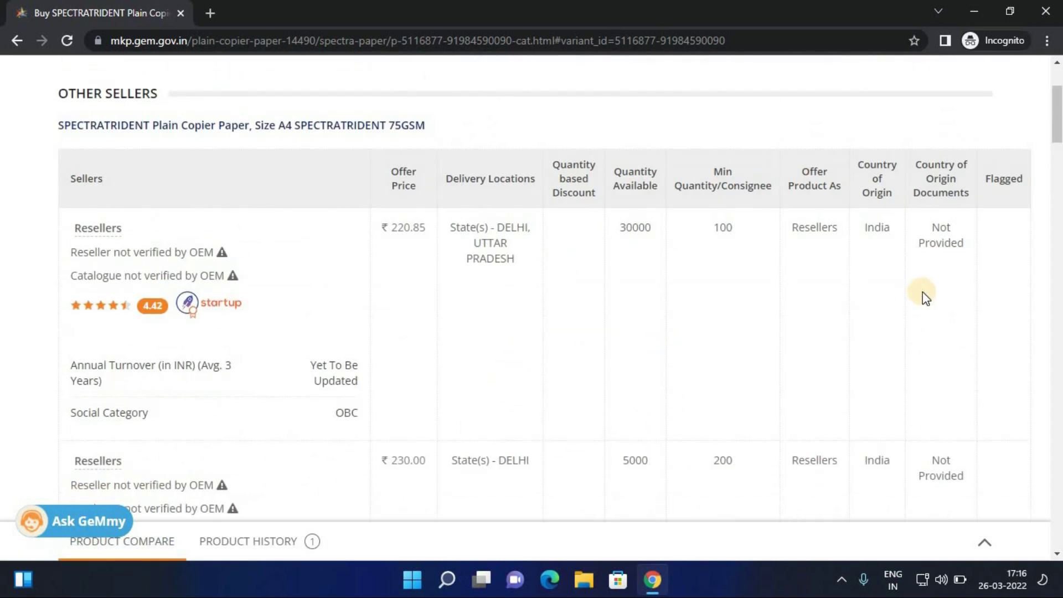
{"action": "scroll", "coordinate": [926, 298], "scroll_direction": "down", "scroll_amount": 1}
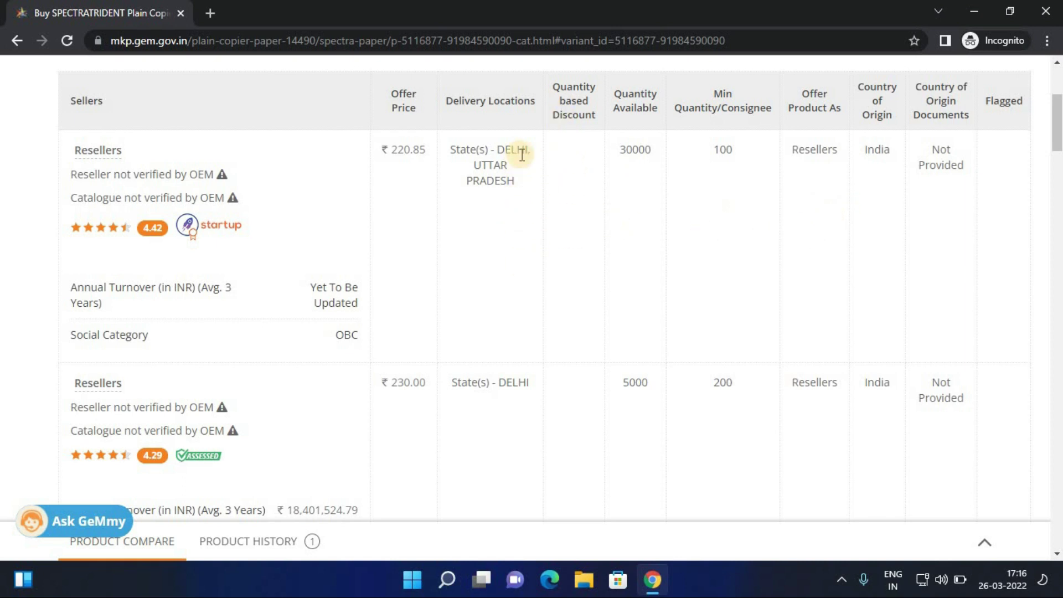
{"action": "scroll", "coordinate": [520, 201], "scroll_direction": "down", "scroll_amount": 5}
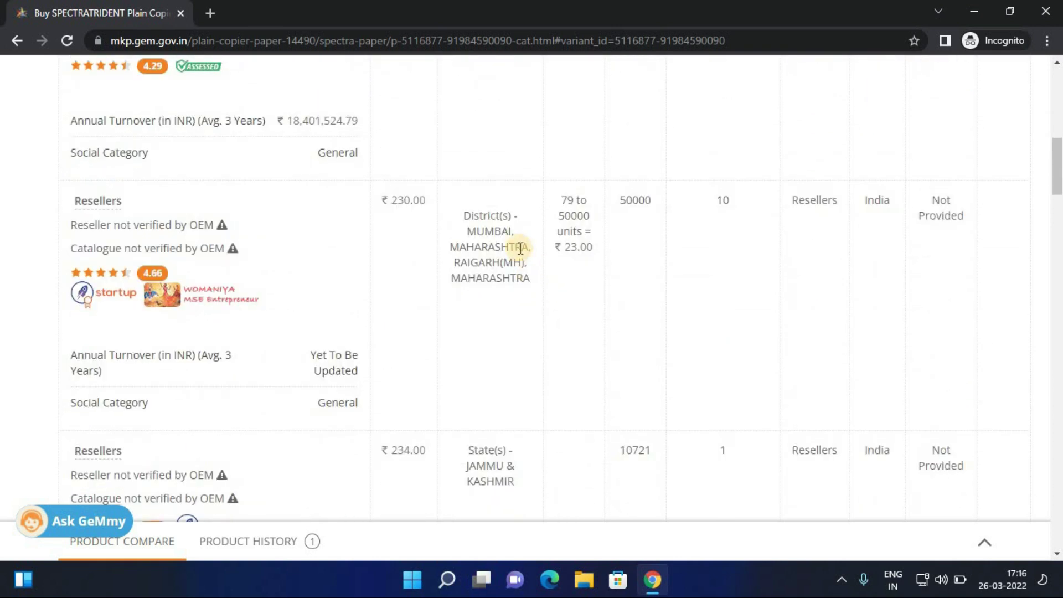
Compare the resellers' offer prices, delivery states, stock and minimum quantities further down the SPECTRATRIDENT paper's seller table.
{"action": "scroll", "coordinate": [541, 280], "scroll_direction": "down", "scroll_amount": 3}
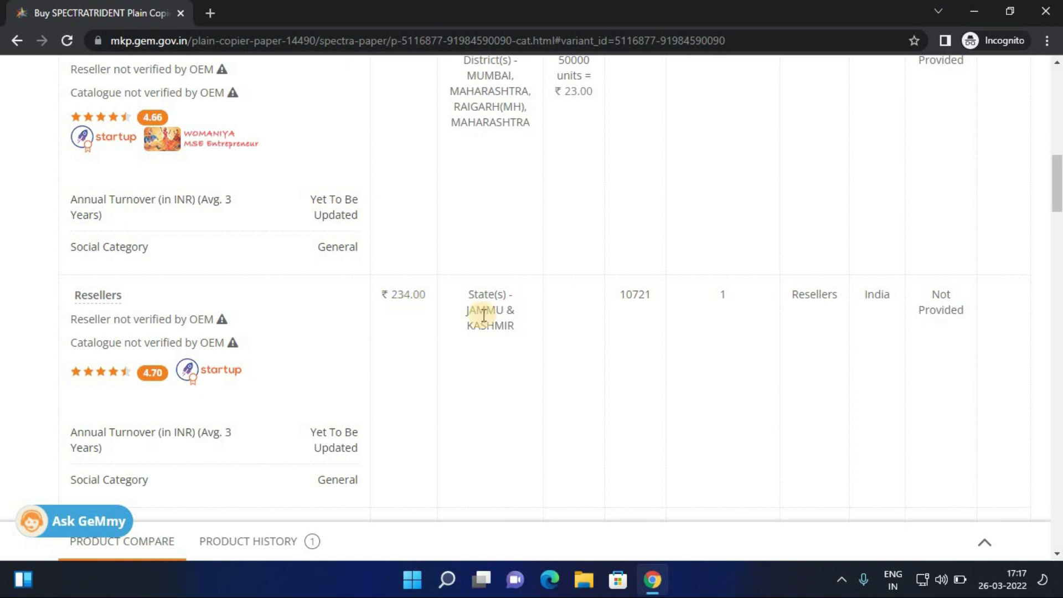
{"action": "scroll", "coordinate": [591, 315], "scroll_direction": "down", "scroll_amount": 4}
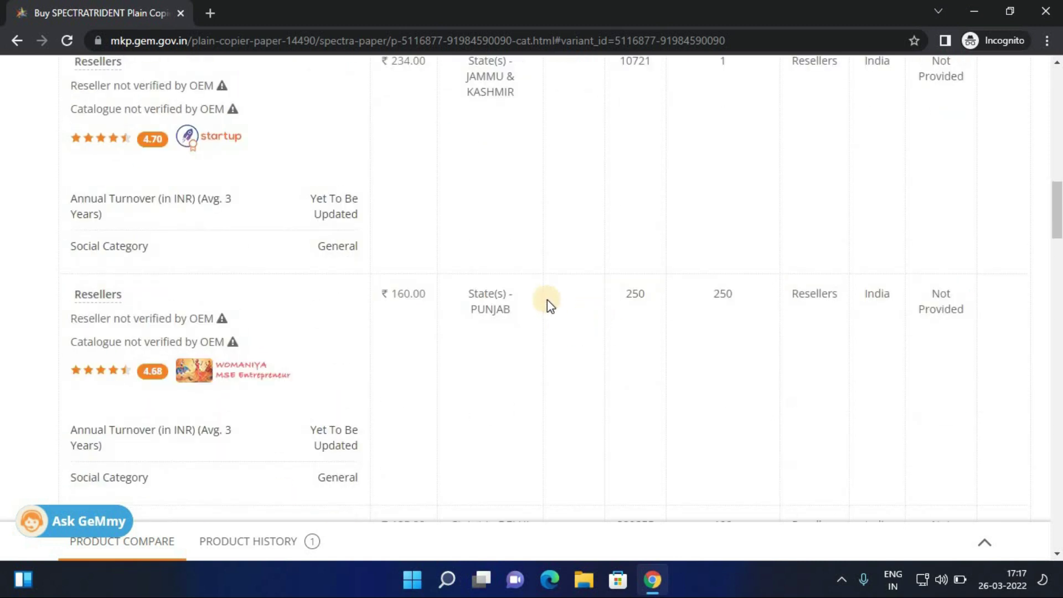
{"action": "scroll", "coordinate": [520, 313], "scroll_direction": "down", "scroll_amount": 8}
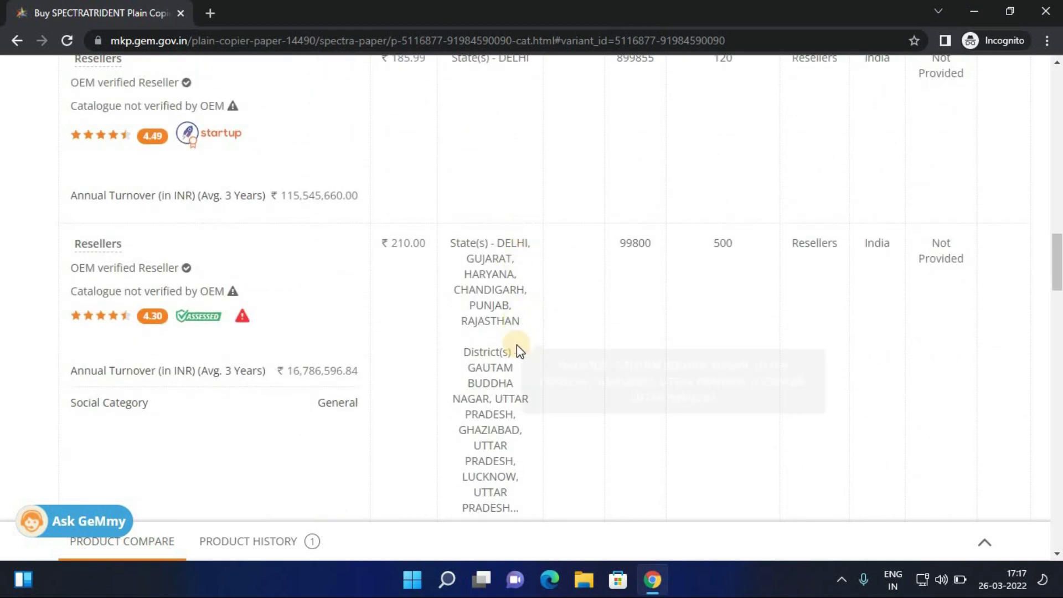
{"action": "scroll", "coordinate": [517, 345], "scroll_direction": "down", "scroll_amount": 3}
{"action": "scroll", "coordinate": [515, 326], "scroll_direction": "down", "scroll_amount": 1}
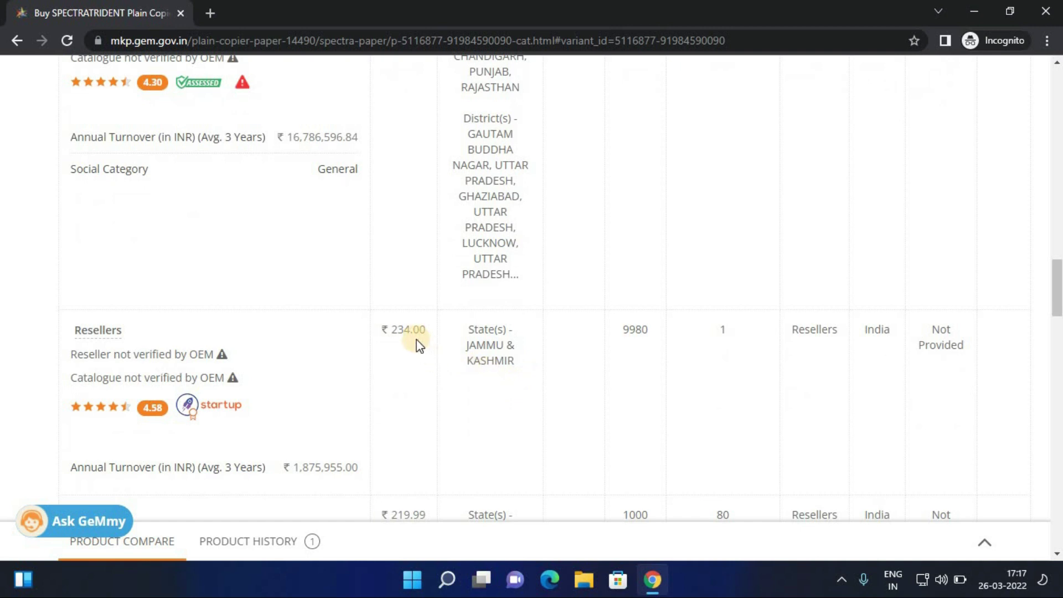
{"action": "scroll", "coordinate": [565, 353], "scroll_direction": "down", "scroll_amount": 3}
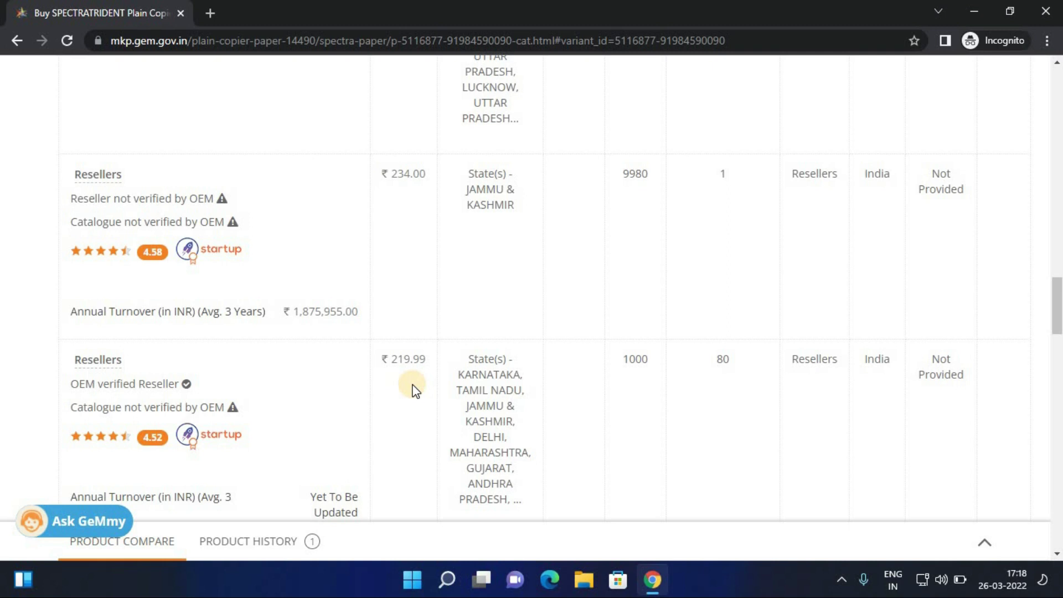
{"action": "scroll", "coordinate": [412, 387], "scroll_direction": "down", "scroll_amount": 5}
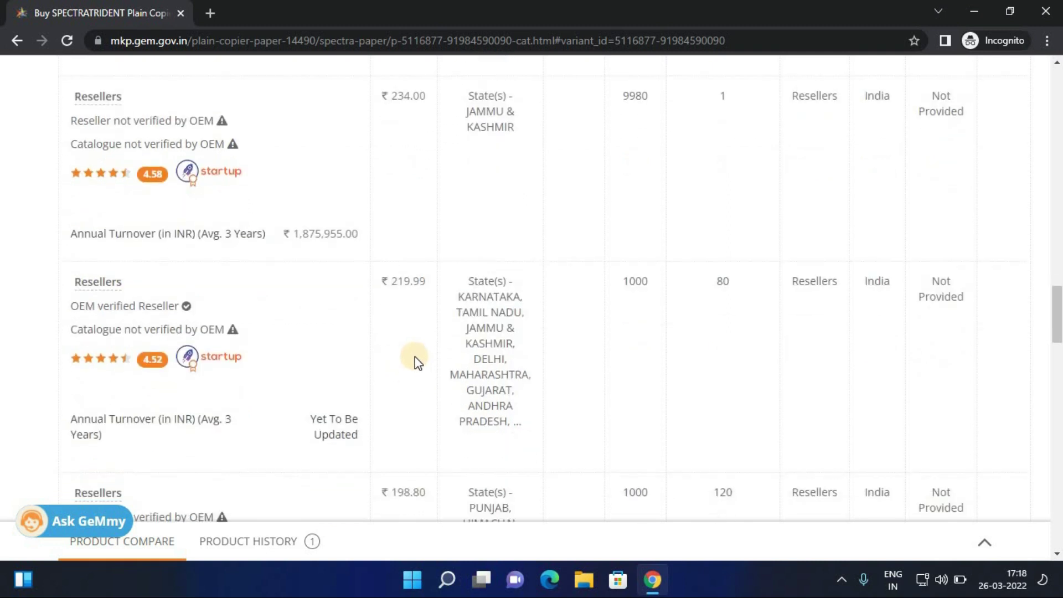
{"action": "scroll", "coordinate": [399, 319], "scroll_direction": "up", "scroll_amount": 3}
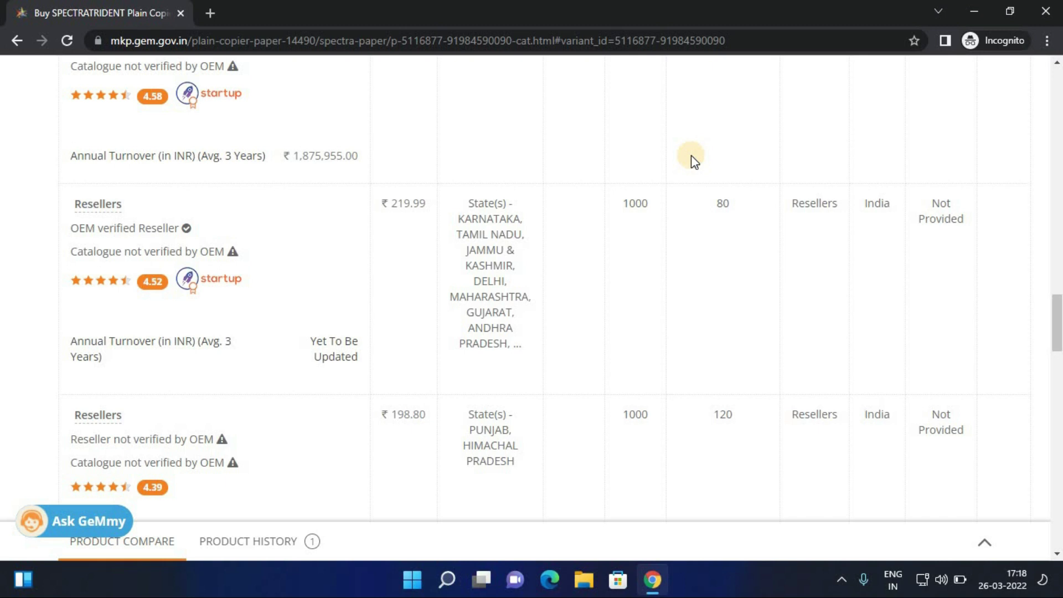
{"action": "key", "text": "super"}
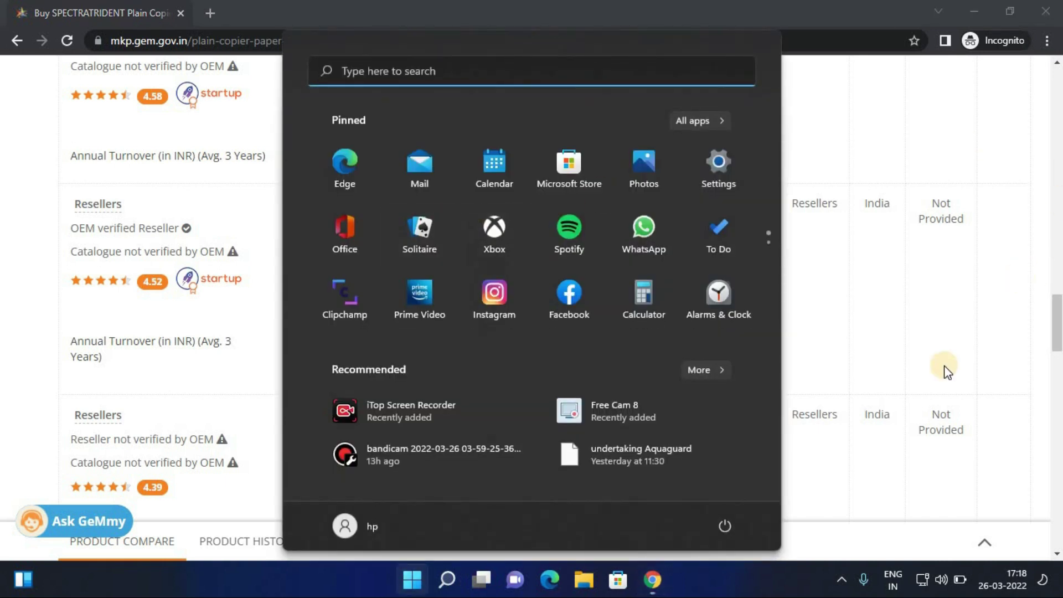
{"action": "left_click", "coordinate": [942, 330]}
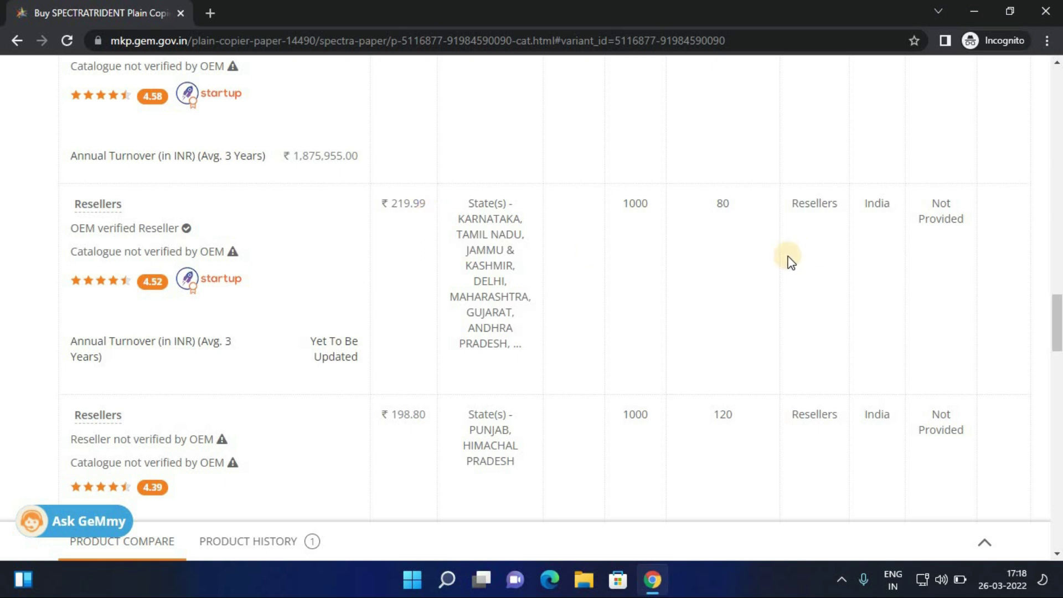
{"action": "key", "text": "ctrl+minus"}
{"action": "key", "text": "ctrl+minus"}
{"action": "key", "text": "ctrl+plus"}
{"action": "key", "text": "ctrl+plus"}
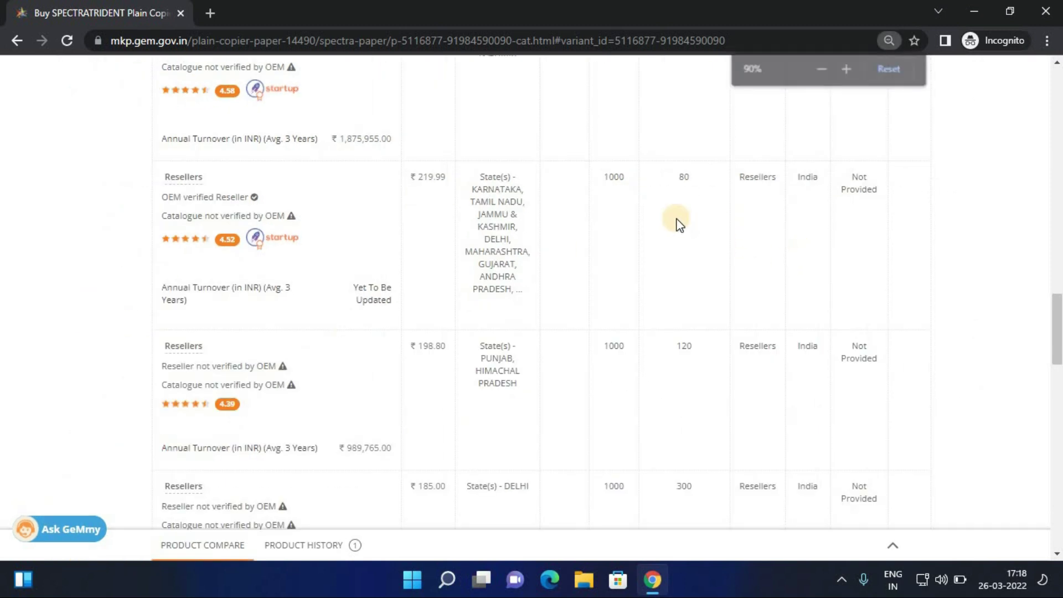
Examine the remaining resellers through the end of the table, including ratings, full delivery locations and minimum quantities per consignee.
{"action": "scroll", "coordinate": [563, 310], "scroll_direction": "down", "scroll_amount": 4}
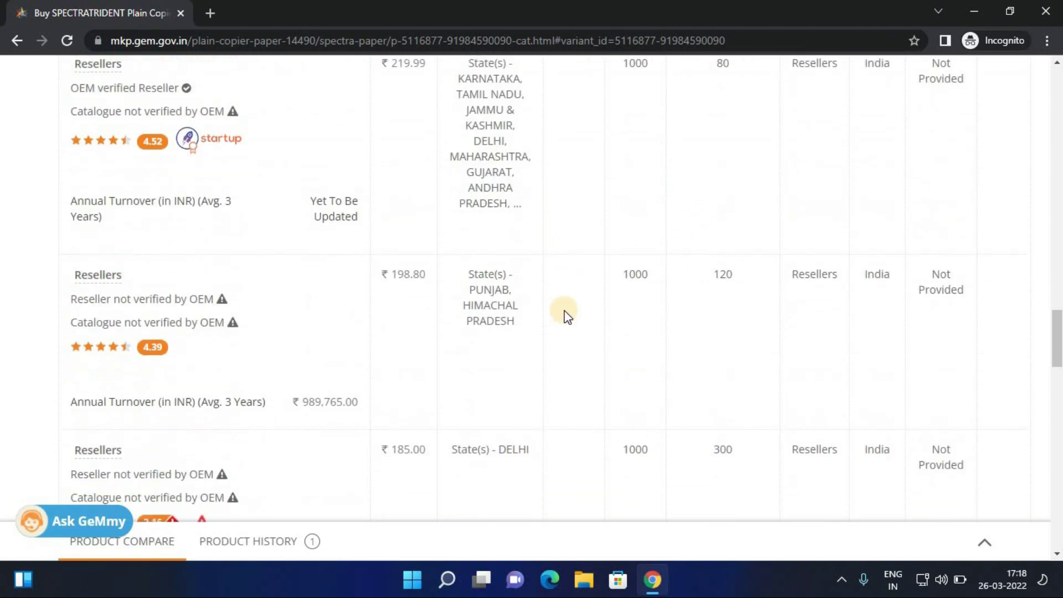
{"action": "scroll", "coordinate": [520, 340], "scroll_direction": "down", "scroll_amount": 4}
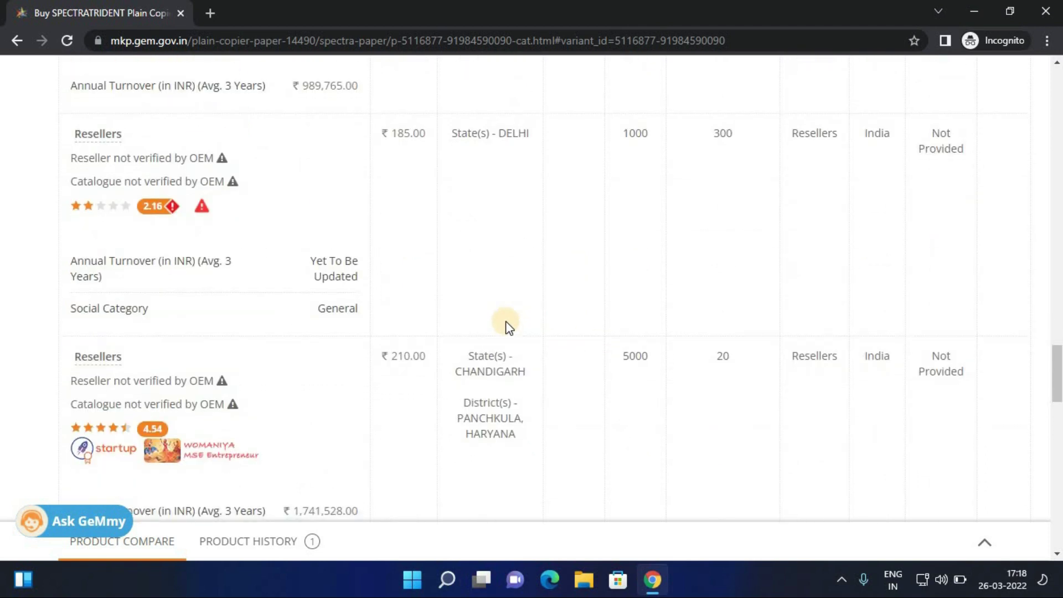
{"action": "scroll", "coordinate": [500, 287], "scroll_direction": "down", "scroll_amount": 4}
{"action": "scroll", "coordinate": [681, 221], "scroll_direction": "down", "scroll_amount": 3}
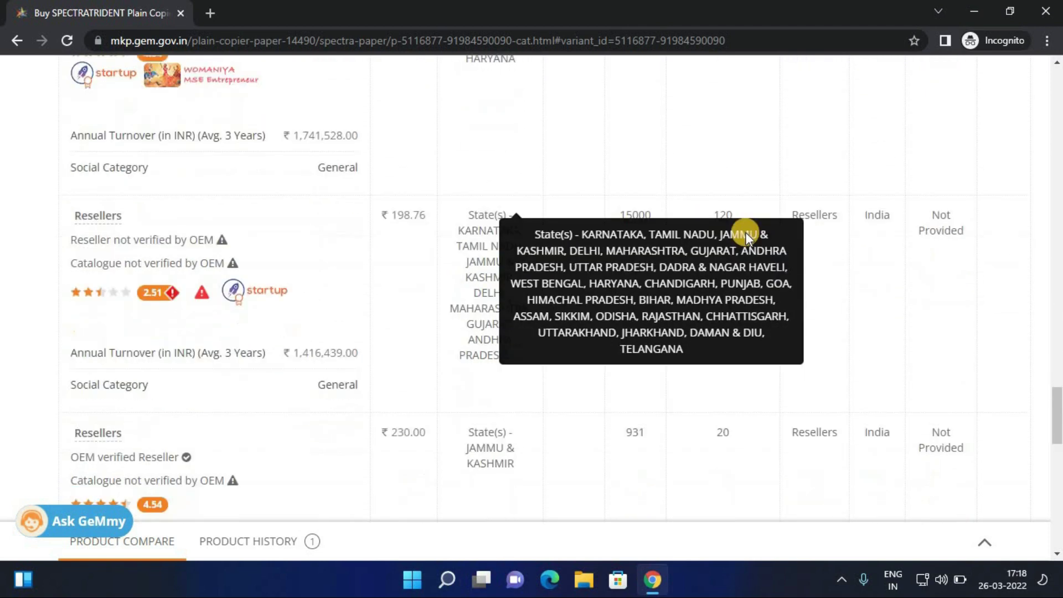
{"action": "scroll", "coordinate": [749, 143], "scroll_direction": "up", "scroll_amount": 6}
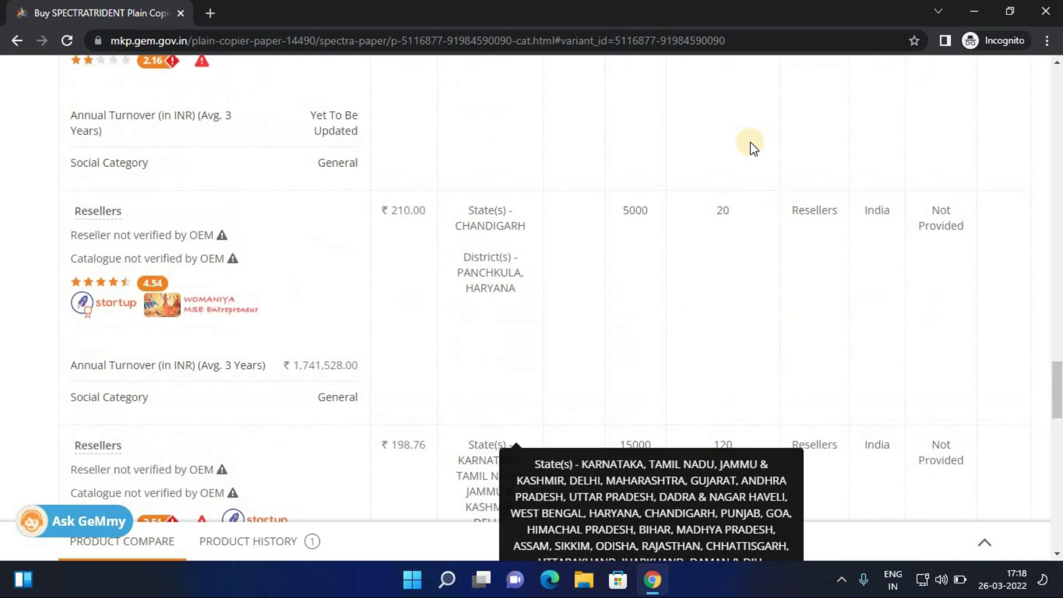
{"action": "scroll", "coordinate": [752, 172], "scroll_direction": "down", "scroll_amount": 6}
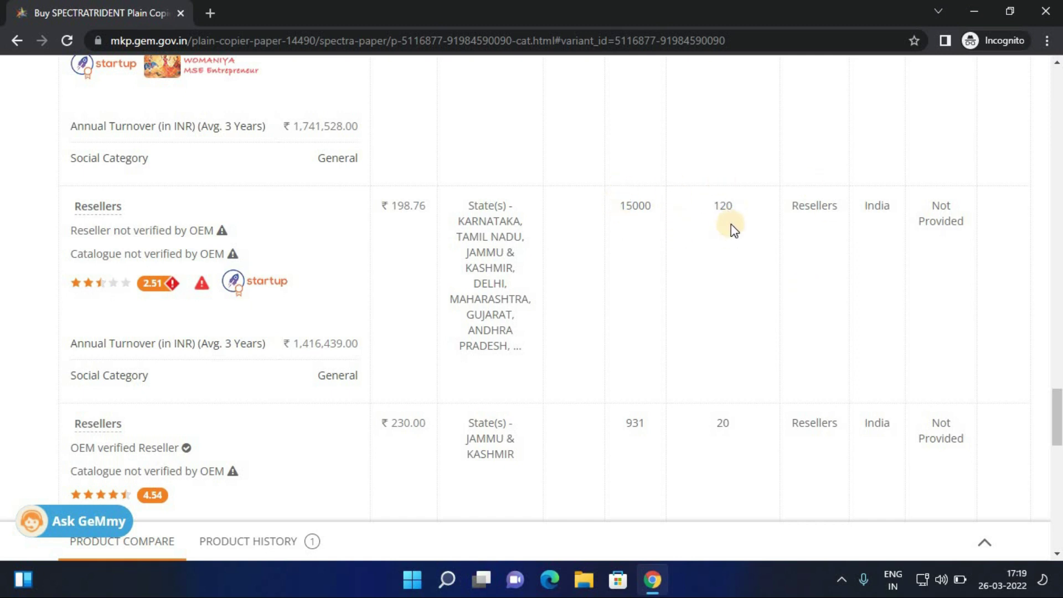
{"action": "scroll", "coordinate": [723, 275], "scroll_direction": "down", "scroll_amount": 3}
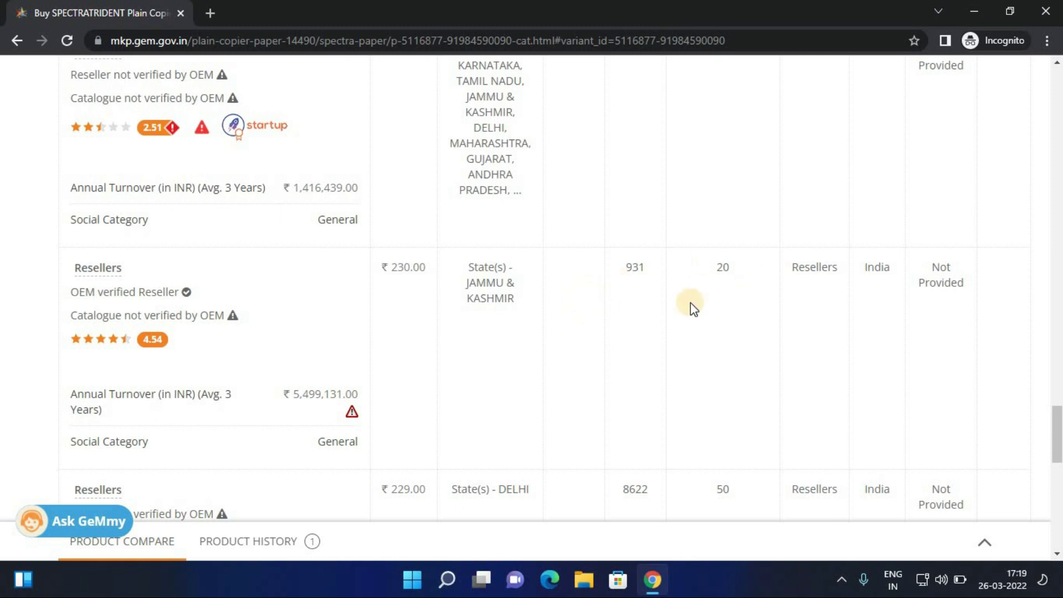
{"action": "scroll", "coordinate": [683, 297], "scroll_direction": "down", "scroll_amount": 3}
{"action": "scroll", "coordinate": [605, 338], "scroll_direction": "down", "scroll_amount": 4}
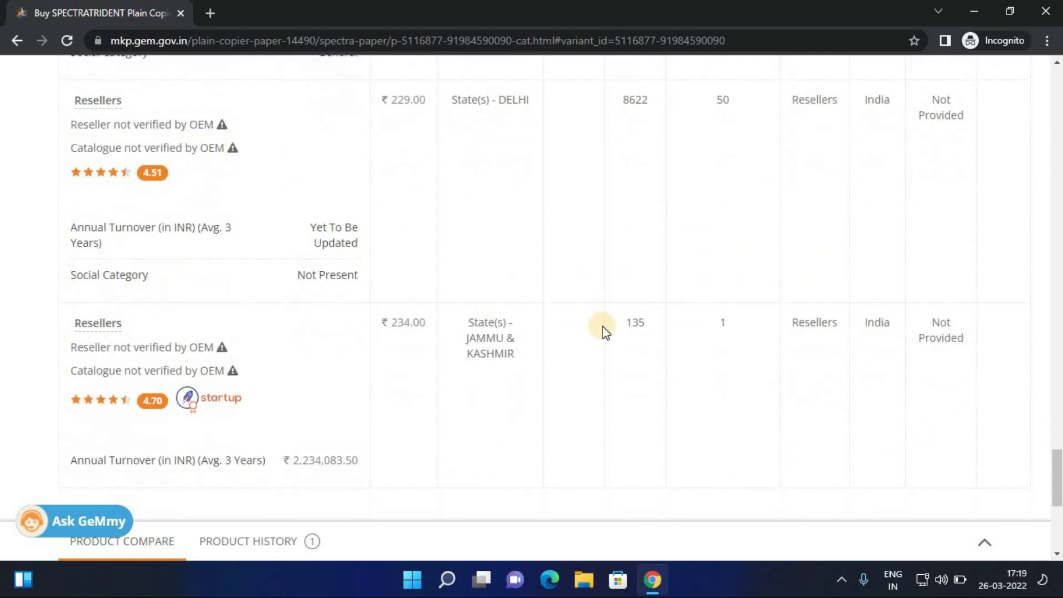
{"action": "scroll", "coordinate": [659, 230], "scroll_direction": "down", "scroll_amount": 3}
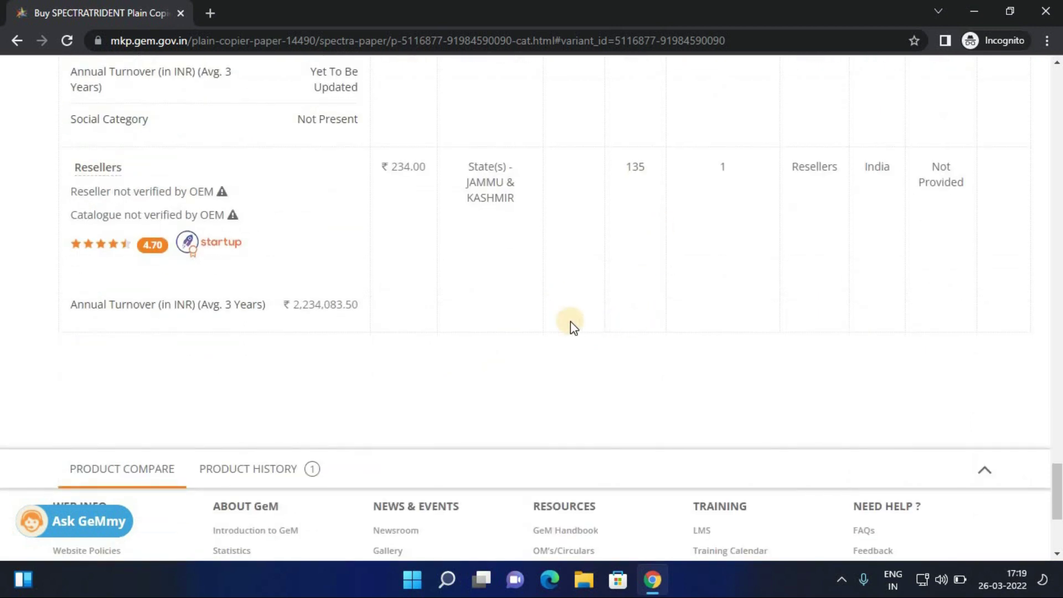
Review the reseller rows again from the table's end back to the OEM verified reseller offering 219.99.
{"action": "scroll", "coordinate": [602, 313], "scroll_direction": "up", "scroll_amount": 4}
{"action": "scroll", "coordinate": [591, 309], "scroll_direction": "up", "scroll_amount": 1}
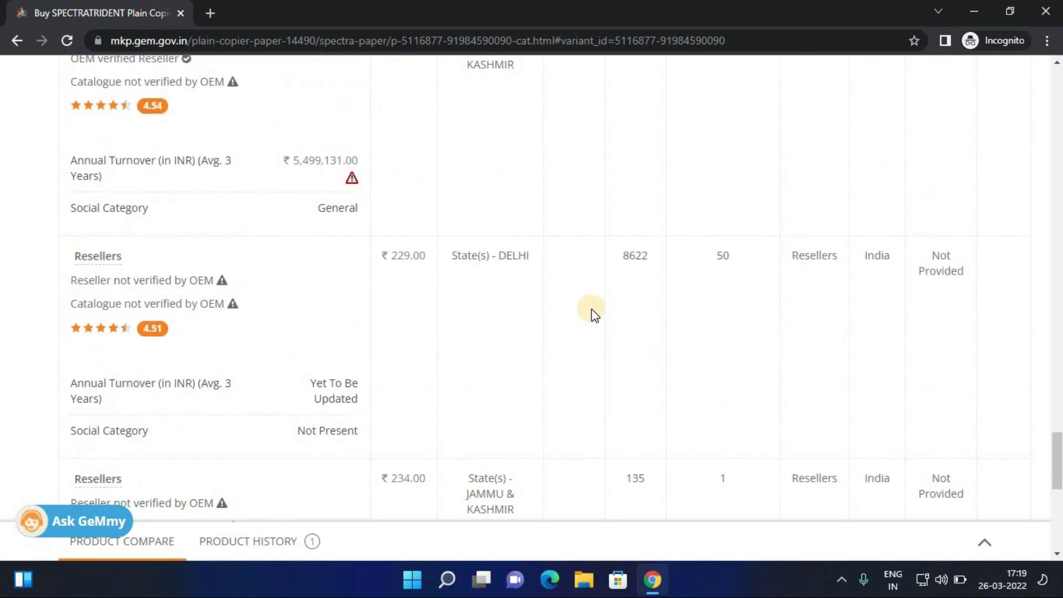
{"action": "scroll", "coordinate": [591, 308], "scroll_direction": "up", "scroll_amount": 8}
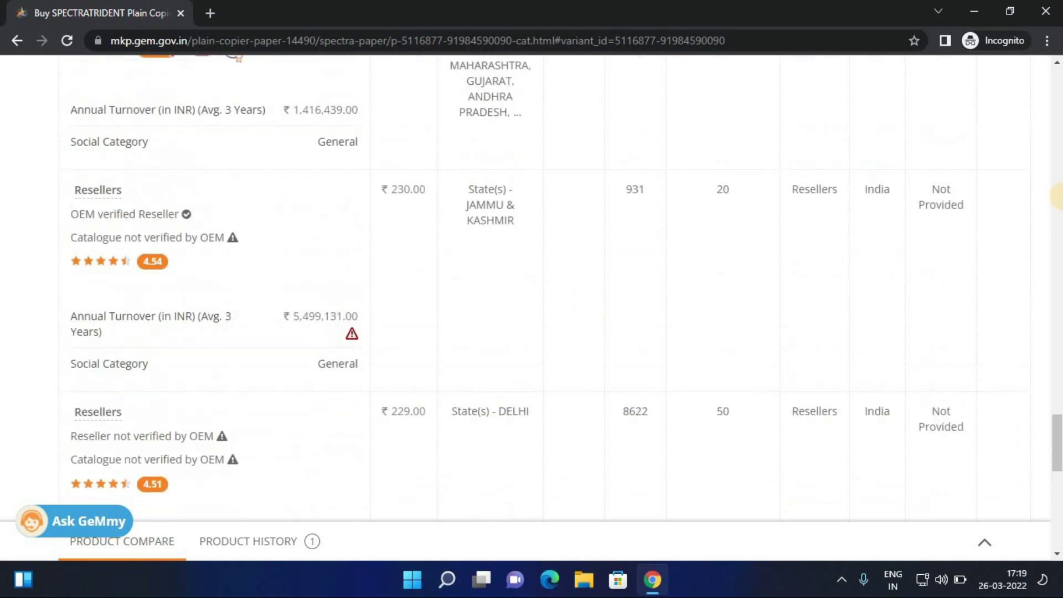
{"action": "scroll", "coordinate": [756, 265], "scroll_direction": "up", "scroll_amount": 2}
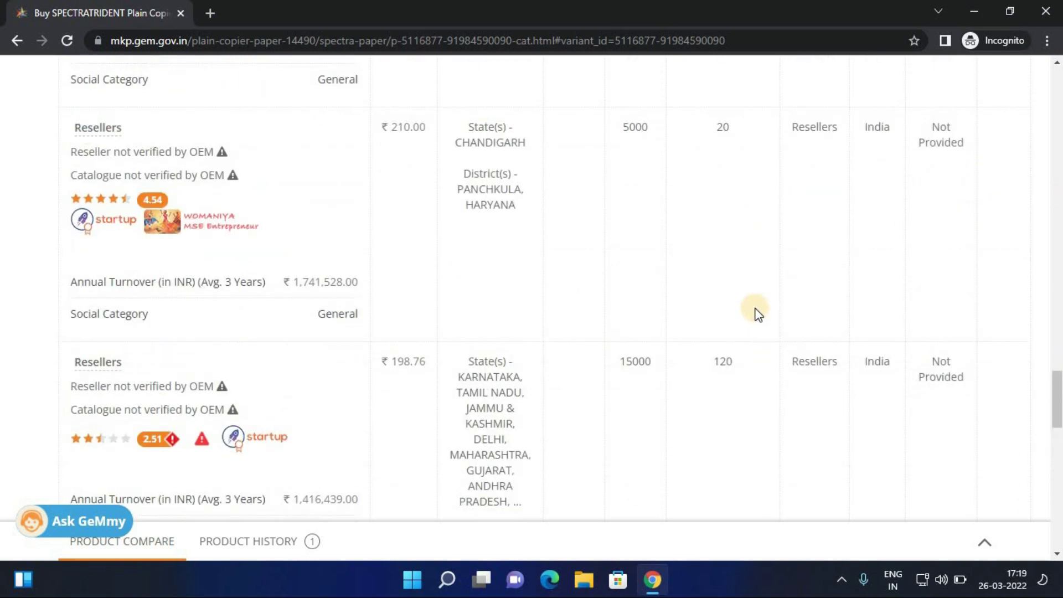
{"action": "scroll", "coordinate": [757, 312], "scroll_direction": "up", "scroll_amount": 8}
{"action": "scroll", "coordinate": [687, 277], "scroll_direction": "up", "scroll_amount": 1}
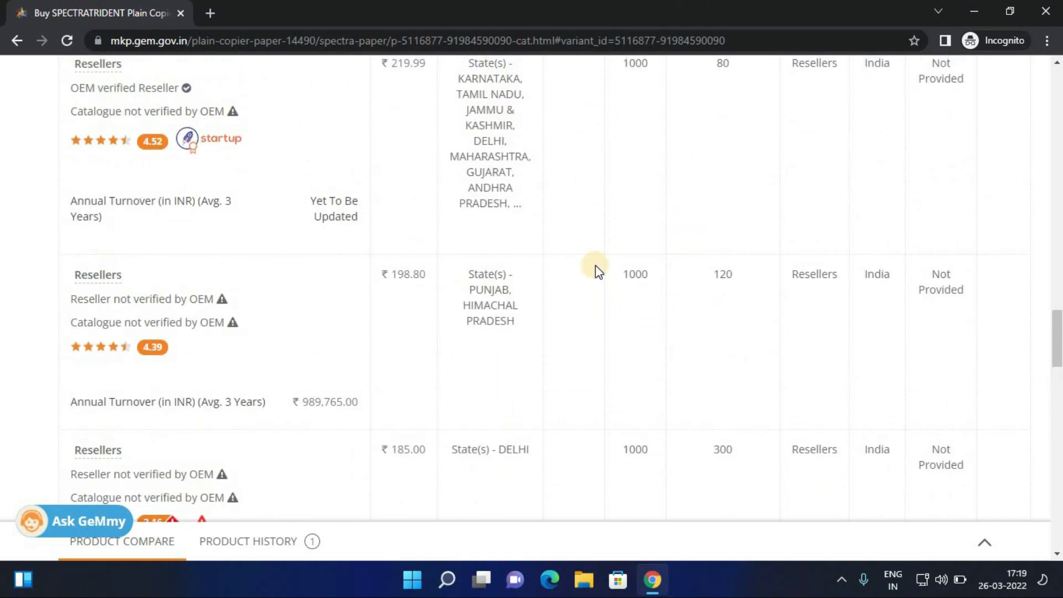
{"action": "scroll", "coordinate": [596, 264], "scroll_direction": "up", "scroll_amount": 1}
{"action": "scroll", "coordinate": [596, 265], "scroll_direction": "up", "scroll_amount": 1}
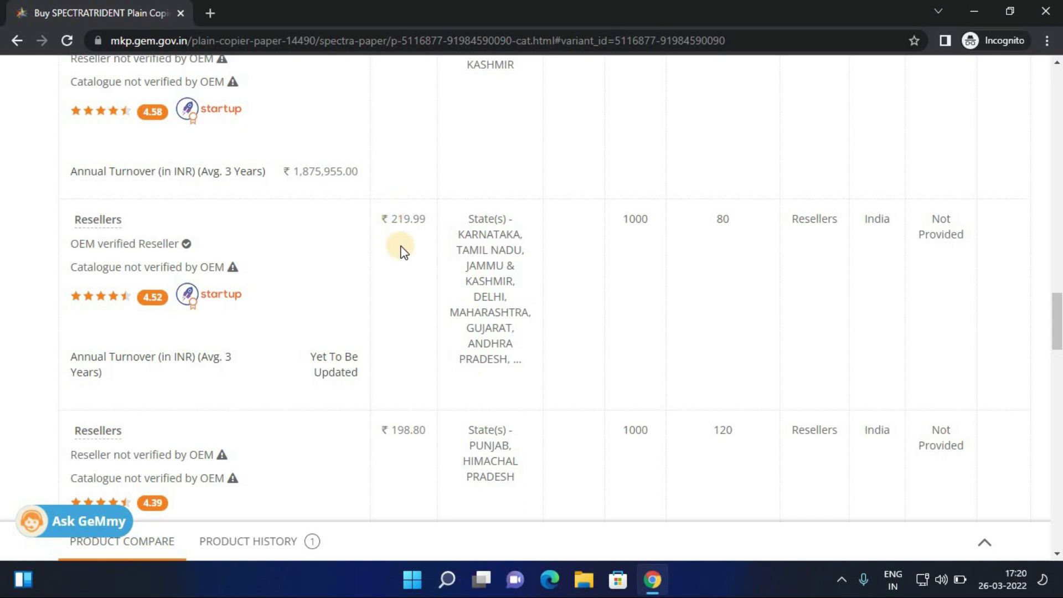
Return to the filtered paper results and reopen the SPECTRATRIDENT Plain Copier Paper, Size A4 listing at its offer details.
{"action": "left_click", "coordinate": [19, 43]}
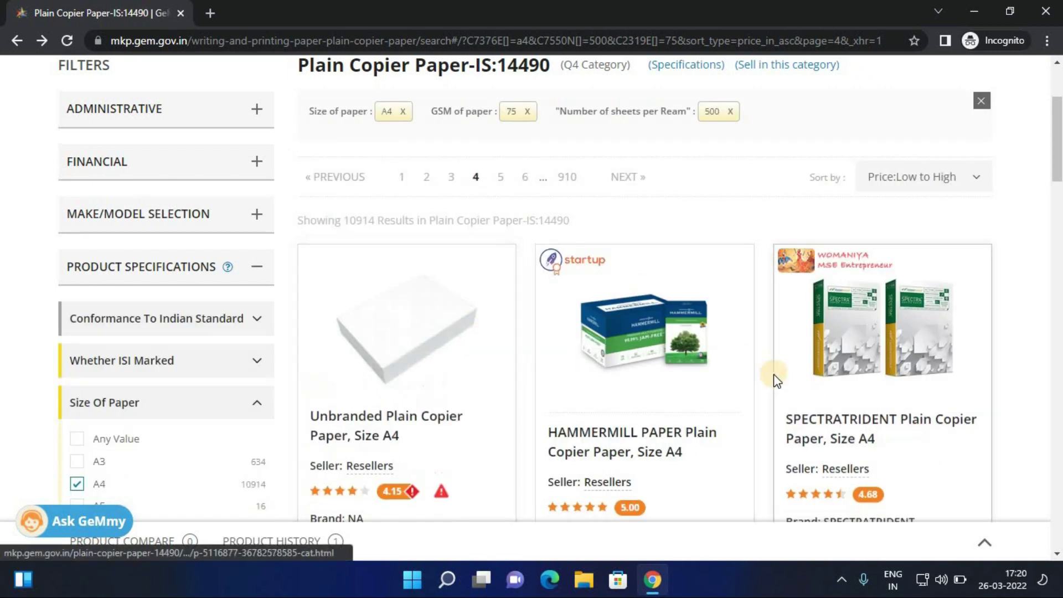
{"action": "scroll", "coordinate": [775, 370], "scroll_direction": "down", "scroll_amount": 3}
{"action": "left_click", "coordinate": [838, 248]}
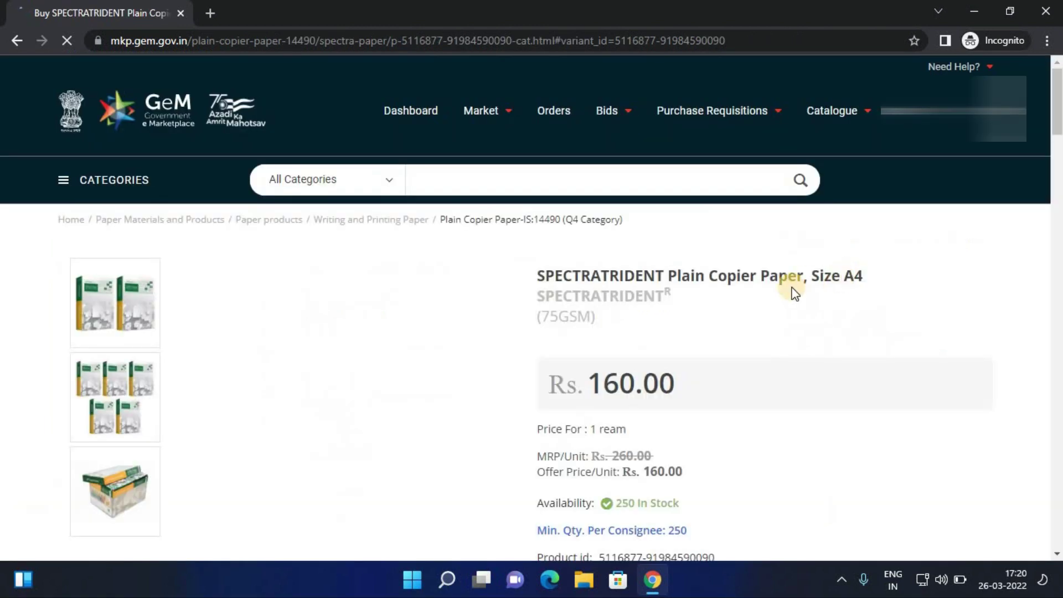
{"action": "scroll", "coordinate": [785, 243], "scroll_direction": "down", "scroll_amount": 4}
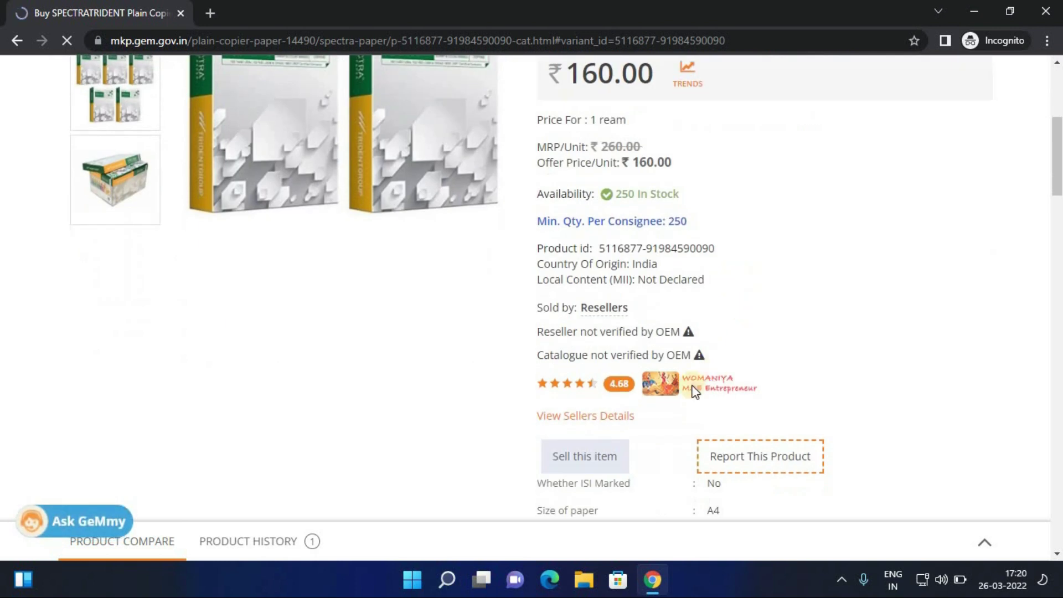
Start a seller offering for this SPECTRATRIDENT paper and go to its Offering Quantity & Price section.
{"action": "left_click", "coordinate": [587, 459]}
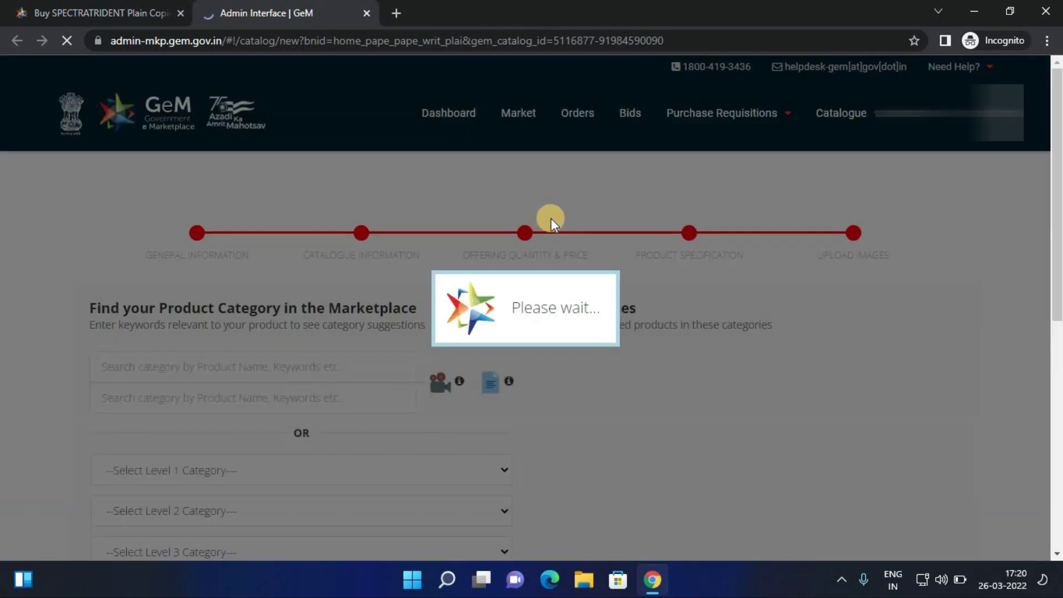
{"action": "scroll", "coordinate": [593, 230], "scroll_direction": "down", "scroll_amount": 1}
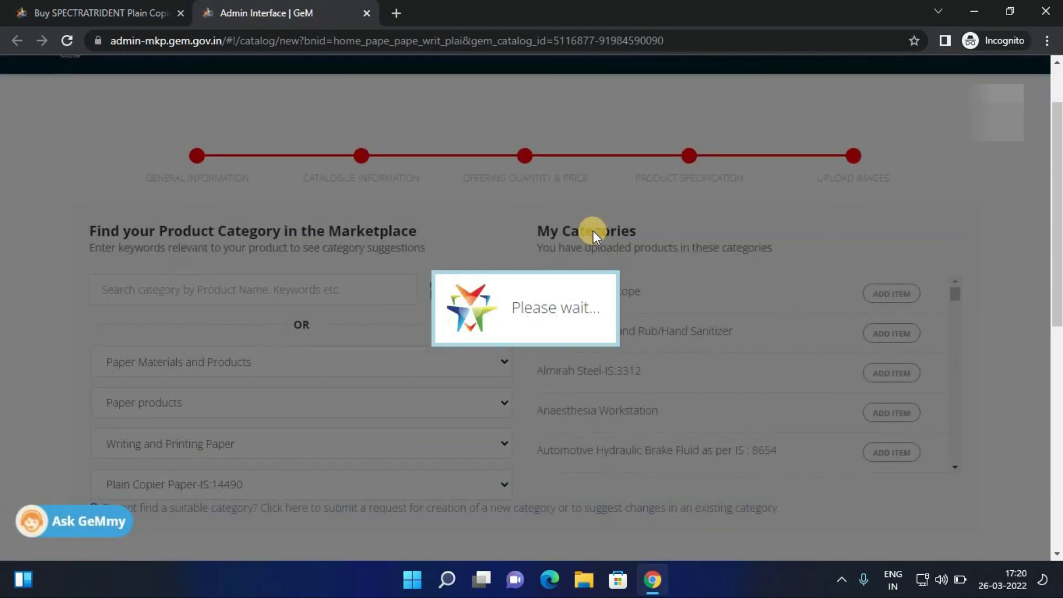
{"action": "scroll", "coordinate": [593, 231], "scroll_direction": "up", "scroll_amount": 1}
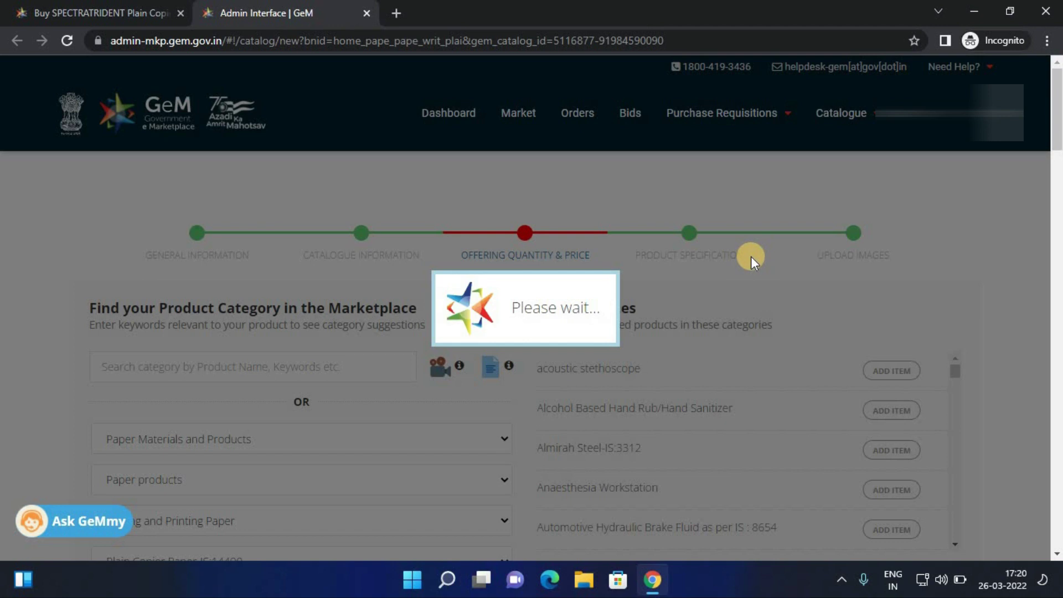
{"action": "scroll", "coordinate": [501, 331], "scroll_direction": "down", "scroll_amount": 5}
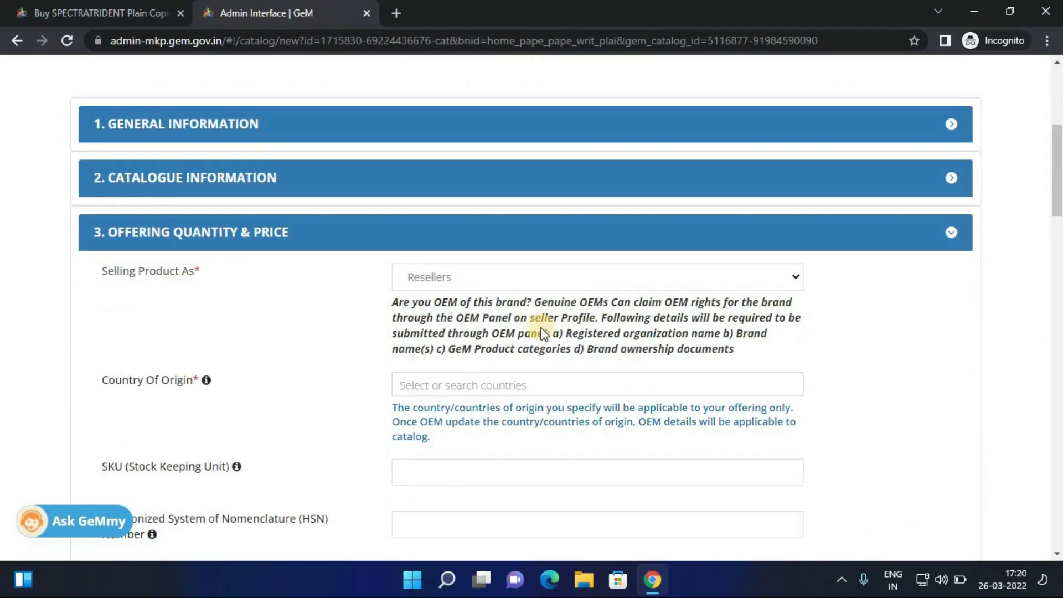
Set the country of origin to India and choose Yes for declaring local content under the PPP-MII Policy.
{"action": "scroll", "coordinate": [542, 332], "scroll_direction": "down", "scroll_amount": 3}
{"action": "left_click", "coordinate": [482, 229]}
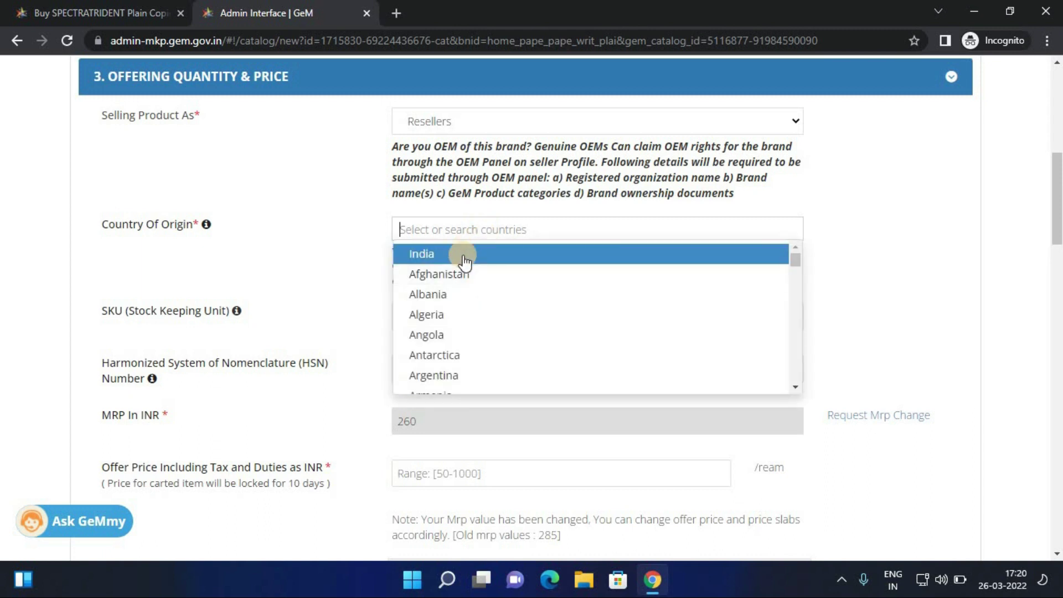
{"action": "left_click", "coordinate": [464, 258]}
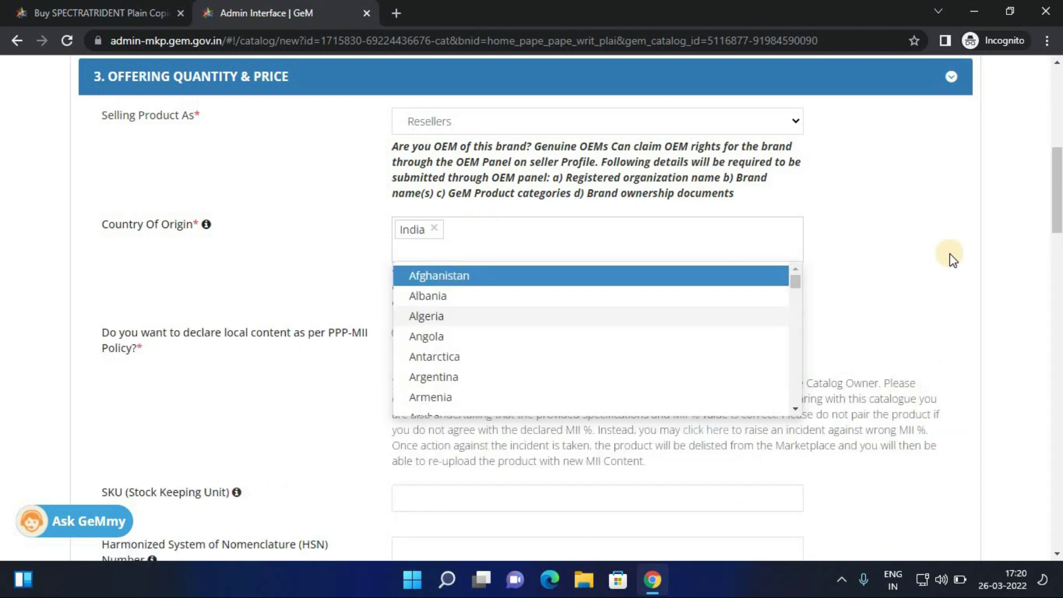
{"action": "left_click", "coordinate": [836, 293]}
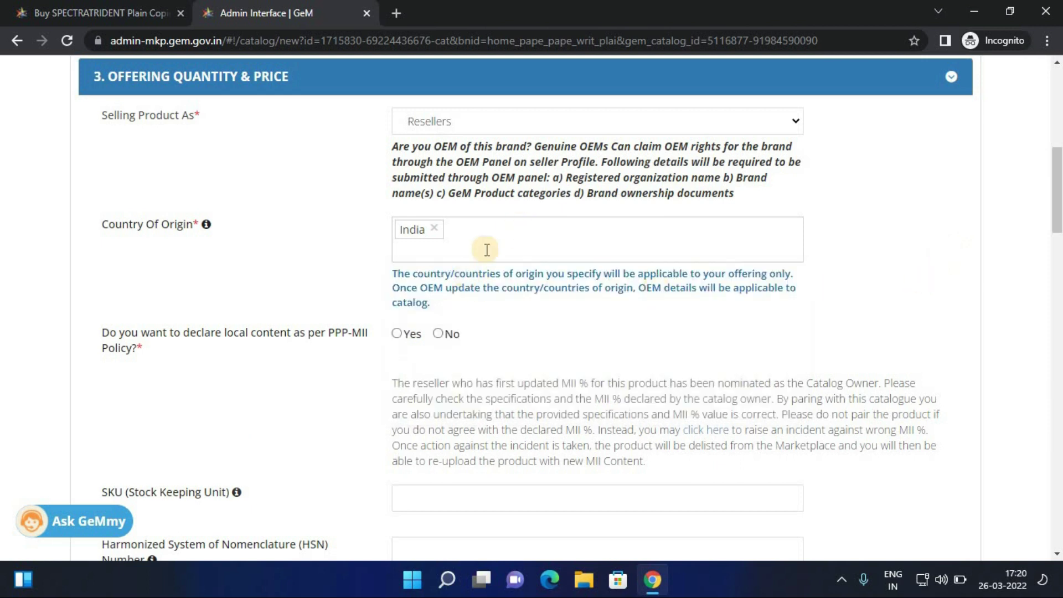
{"action": "left_click", "coordinate": [401, 334]}
{"action": "scroll", "coordinate": [560, 271], "scroll_direction": "down", "scroll_amount": 4}
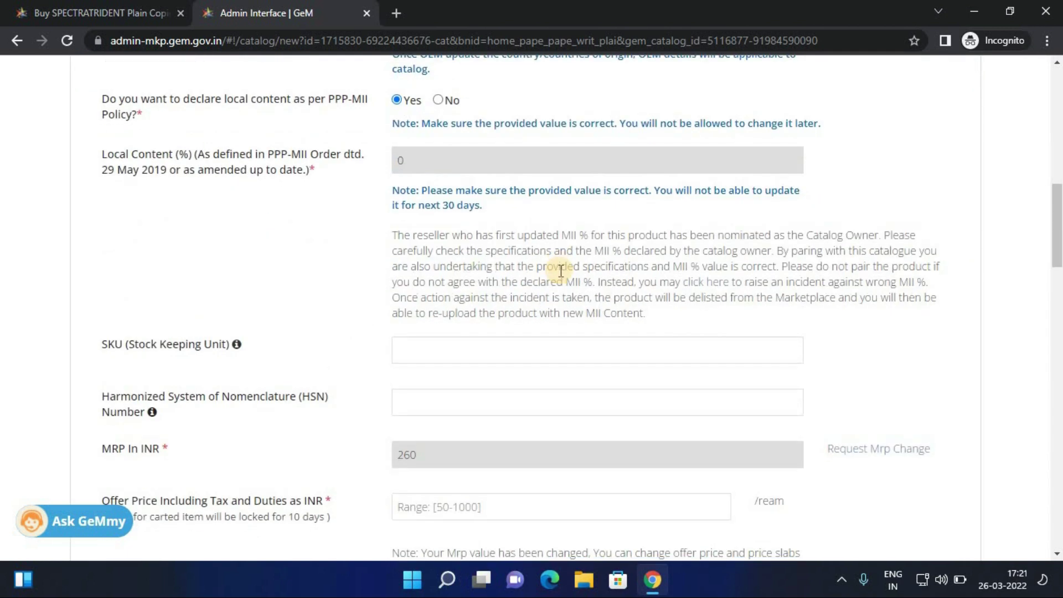
Set the offer price including tax and duties to 219.98 INR per ream.
{"action": "scroll", "coordinate": [561, 270], "scroll_direction": "down", "scroll_amount": 4}
{"action": "left_click", "coordinate": [487, 273]}
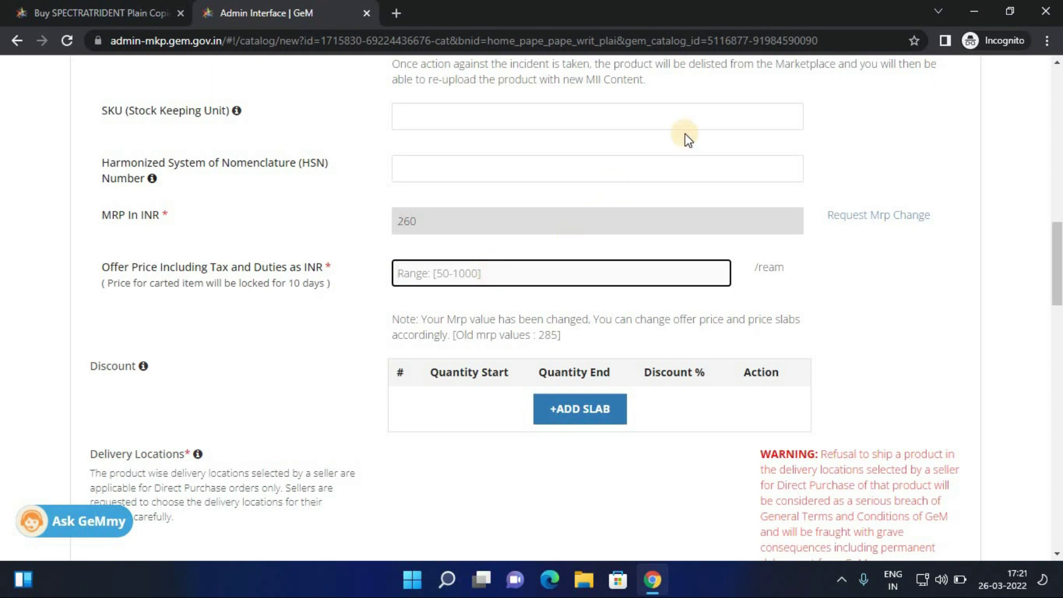
{"action": "type", "text": "219.98"}
{"action": "left_click", "coordinate": [884, 254]}
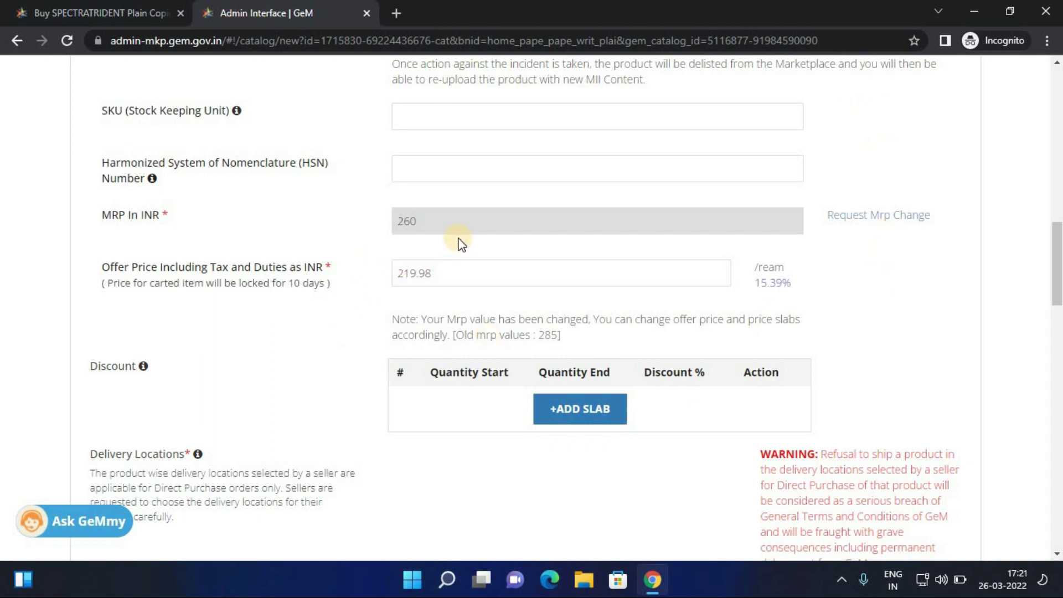
Select Jammu Kashmir as the delivery state for the offering.
{"action": "scroll", "coordinate": [462, 243], "scroll_direction": "down", "scroll_amount": 1}
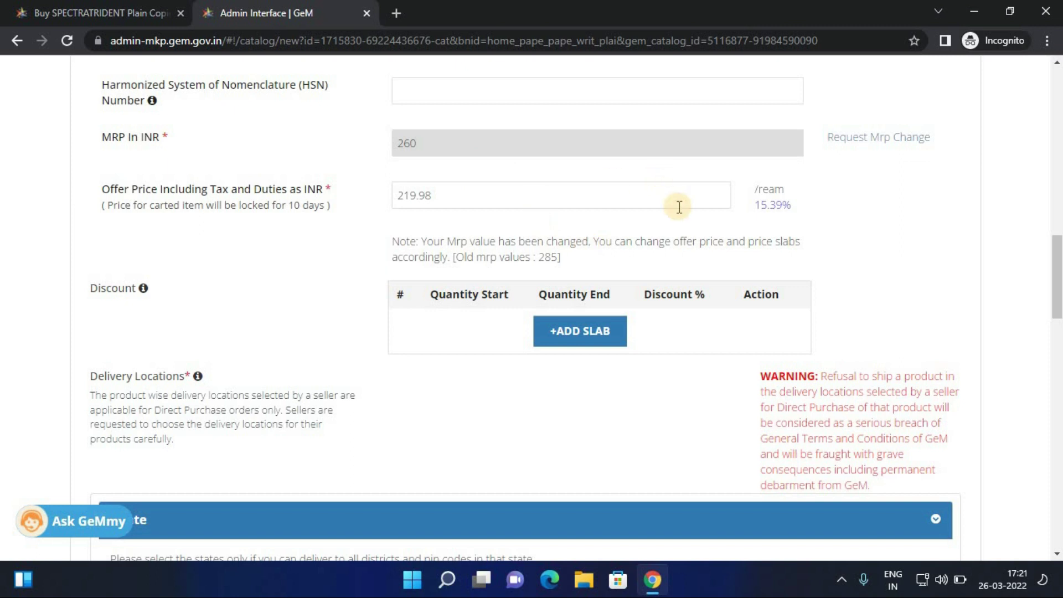
{"action": "scroll", "coordinate": [476, 275], "scroll_direction": "down", "scroll_amount": 1}
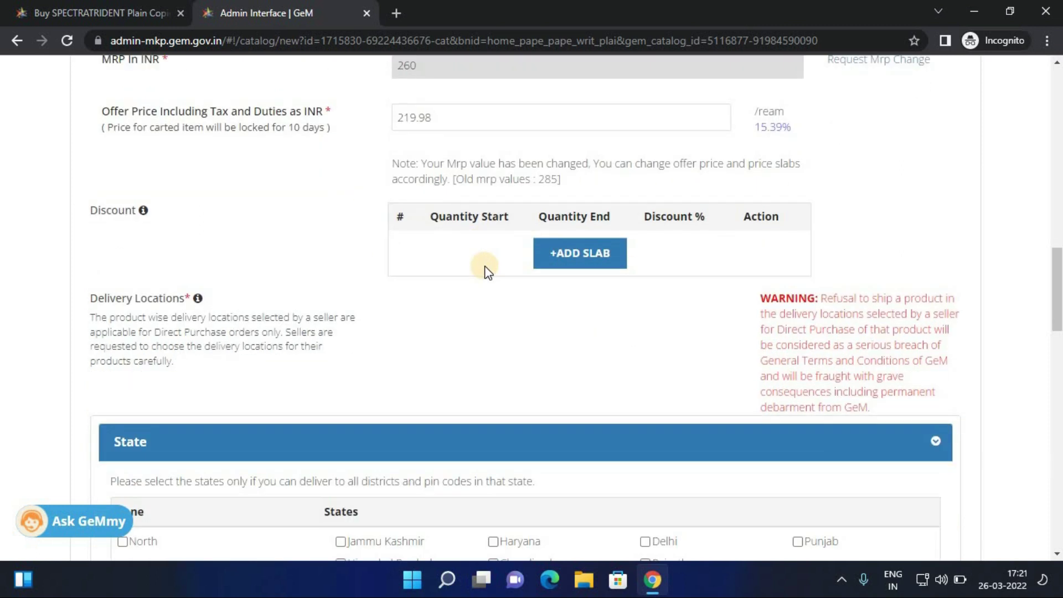
{"action": "scroll", "coordinate": [485, 271], "scroll_direction": "down", "scroll_amount": 3}
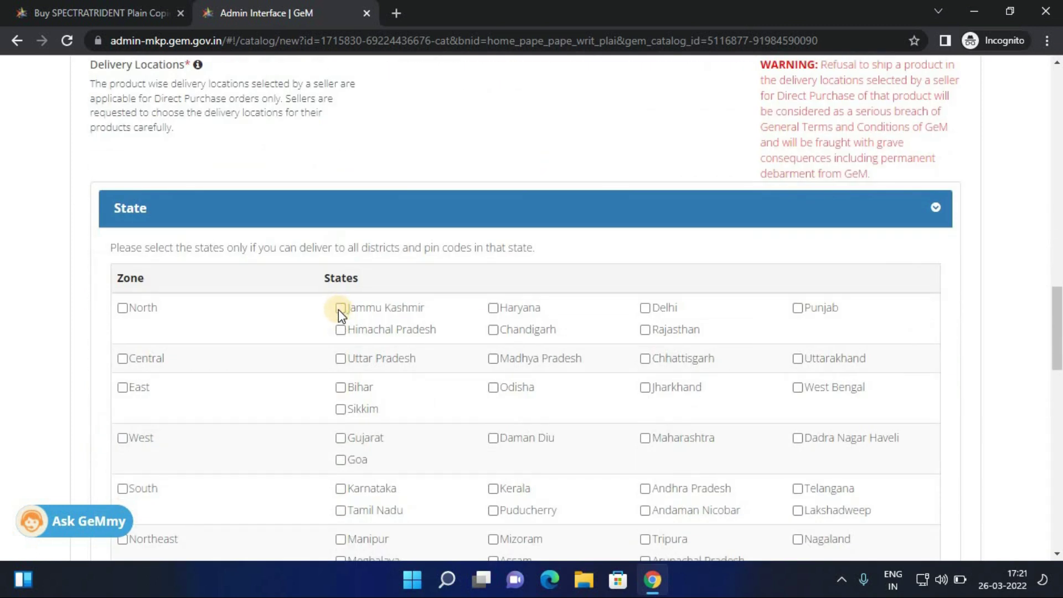
{"action": "left_click", "coordinate": [346, 310]}
Set the current stock to 200, the minimum quantity per consignee to 99 and the direct purchase lead time to 1.
{"action": "scroll", "coordinate": [453, 266], "scroll_direction": "down", "scroll_amount": 10}
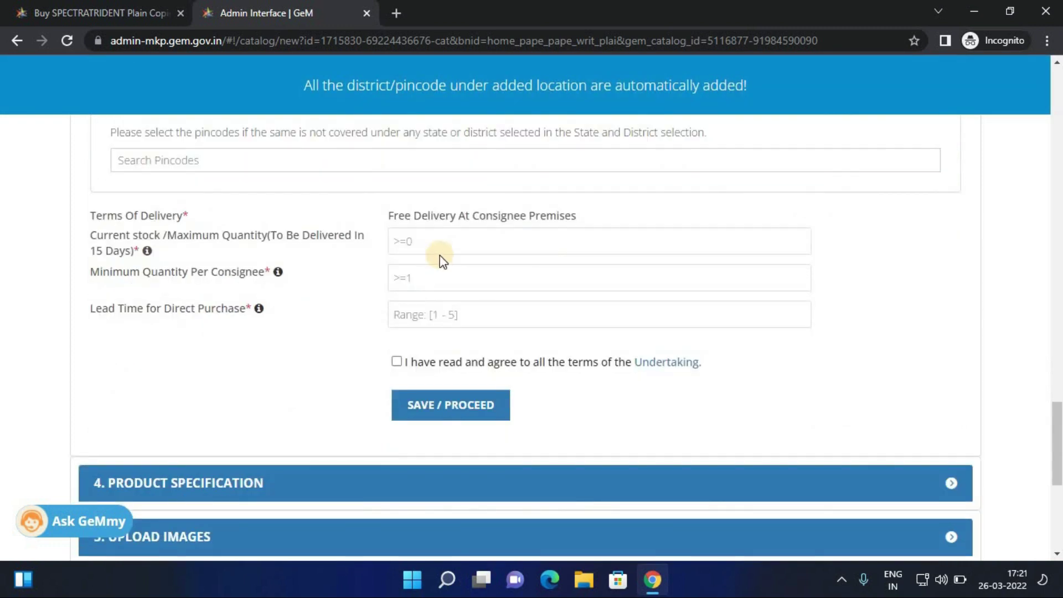
{"action": "left_click", "coordinate": [440, 239]}
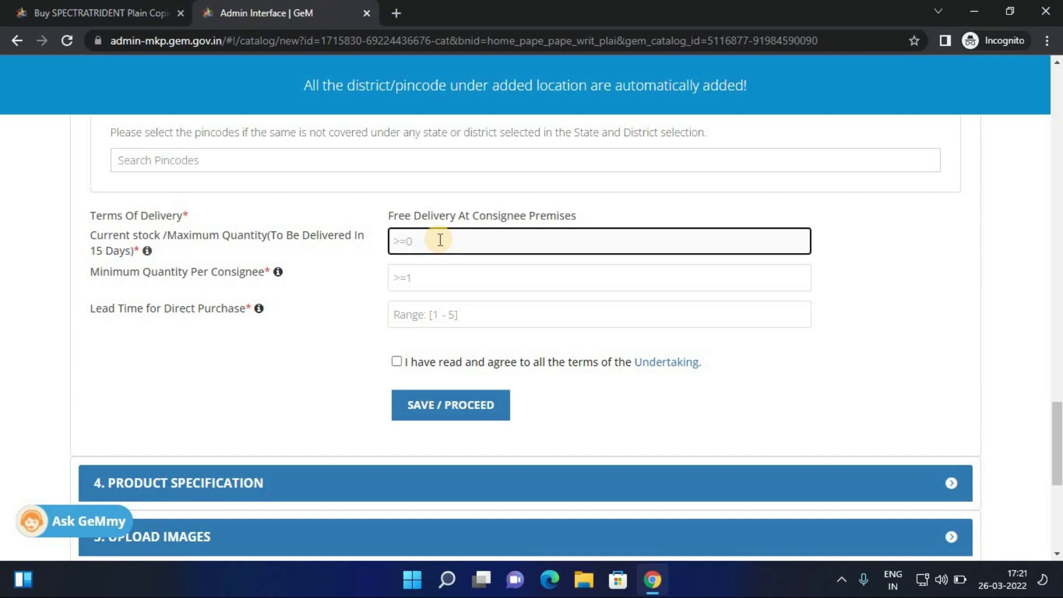
{"action": "type", "text": "200"}
{"action": "key", "text": "BackSpace"}
{"action": "key", "text": "BackSpace"}
{"action": "key", "text": "BackSpace"}
{"action": "type", "text": "200"}
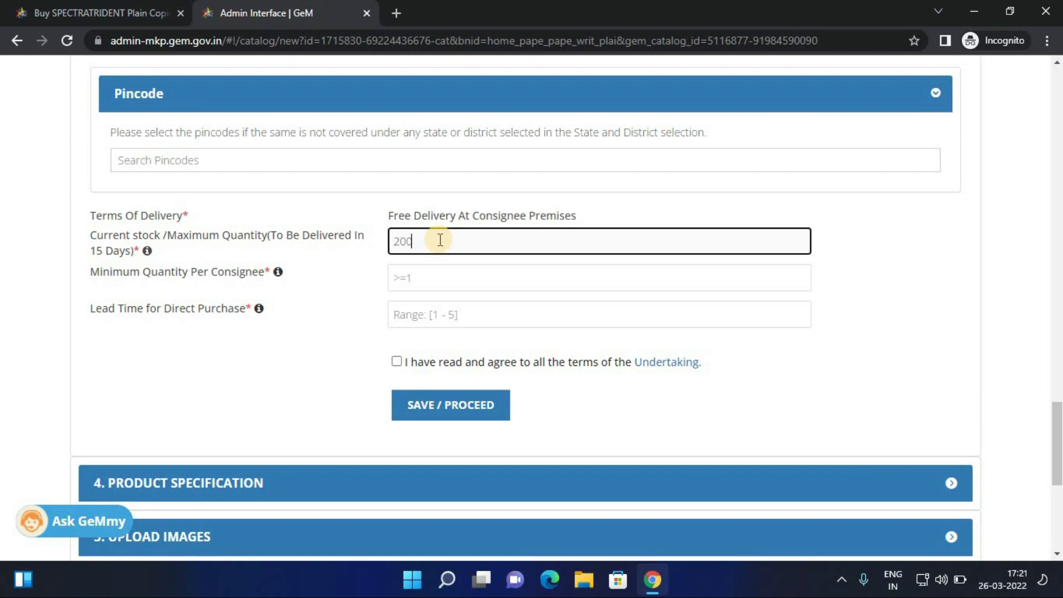
{"action": "left_click", "coordinate": [445, 286]}
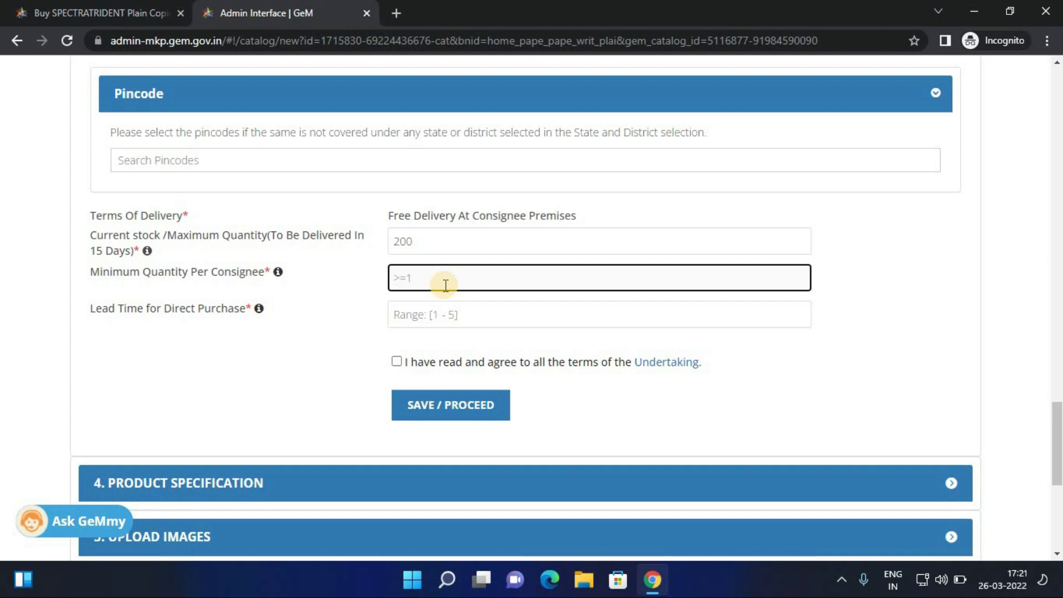
{"action": "type", "text": "99"}
{"action": "left_click", "coordinate": [453, 317]}
{"action": "type", "text": "1"}
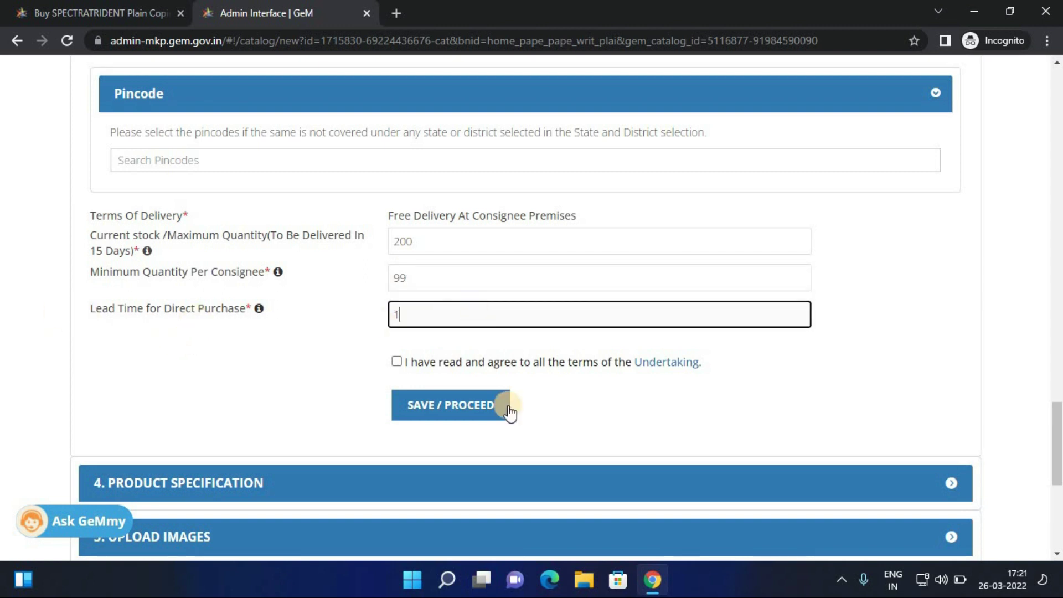
Agree to the undertaking terms and save the Offering Quantity & Price section.
{"action": "left_click", "coordinate": [396, 363]}
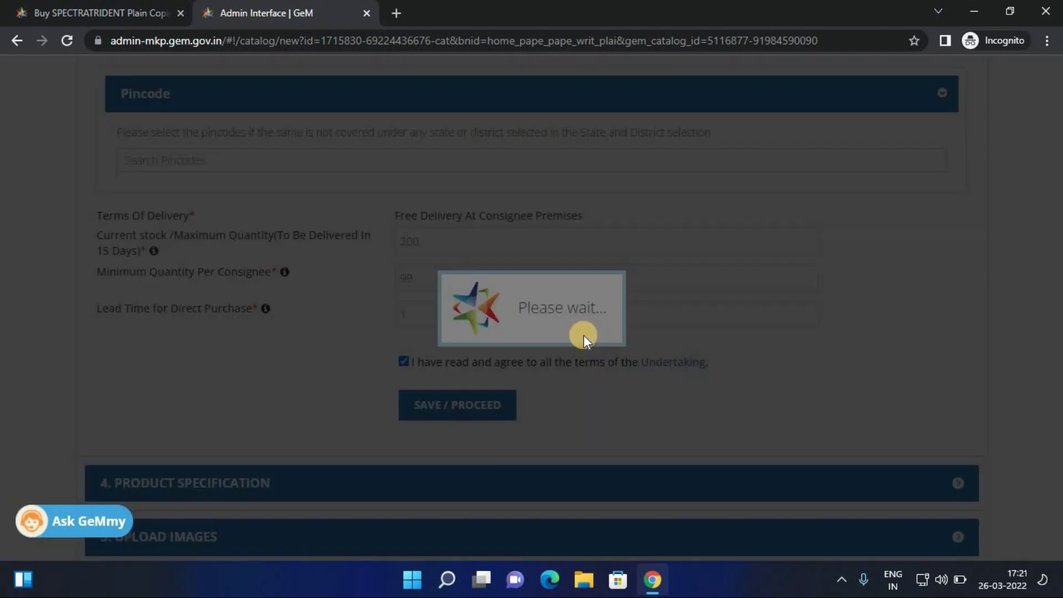
{"action": "left_click", "coordinate": [860, 106]}
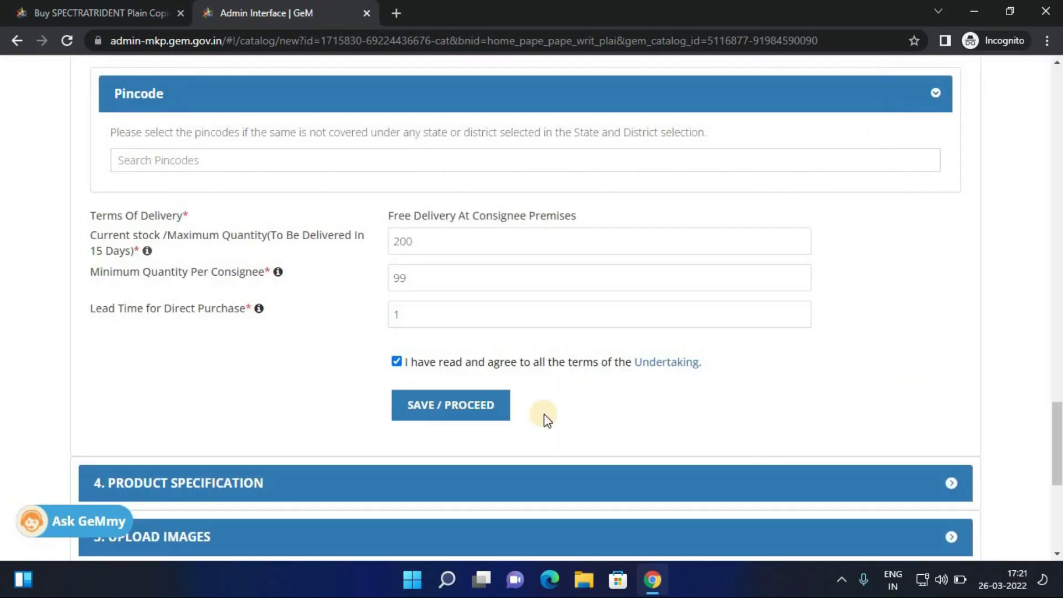
{"action": "left_click", "coordinate": [412, 406]}
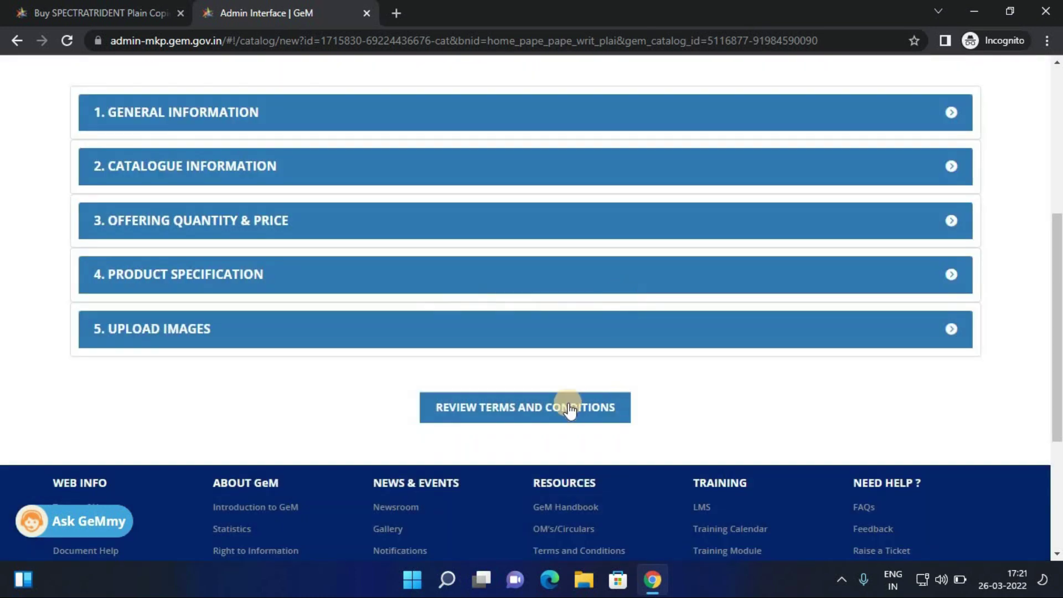
Open the GeM terms and conditions for review, return to the offering form and accept them.
{"action": "left_click", "coordinate": [549, 415]}
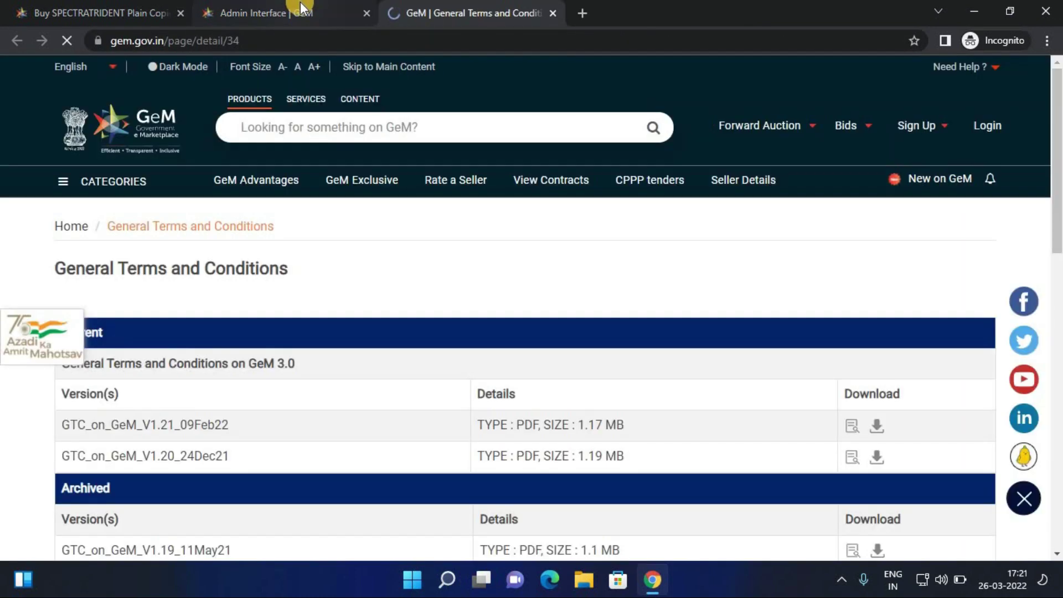
{"action": "left_click", "coordinate": [299, 8]}
{"action": "scroll", "coordinate": [460, 363], "scroll_direction": "down", "scroll_amount": 3}
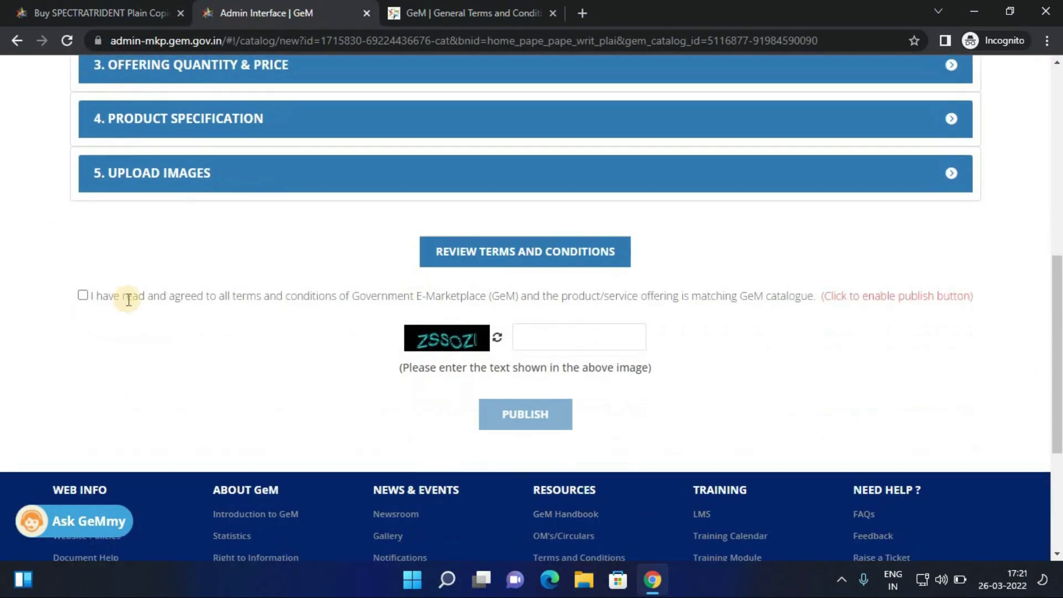
{"action": "left_click", "coordinate": [84, 295]}
Enter the captcha text and publish the SPECTRATRIDENT paper offering.
{"action": "left_click", "coordinate": [537, 341]}
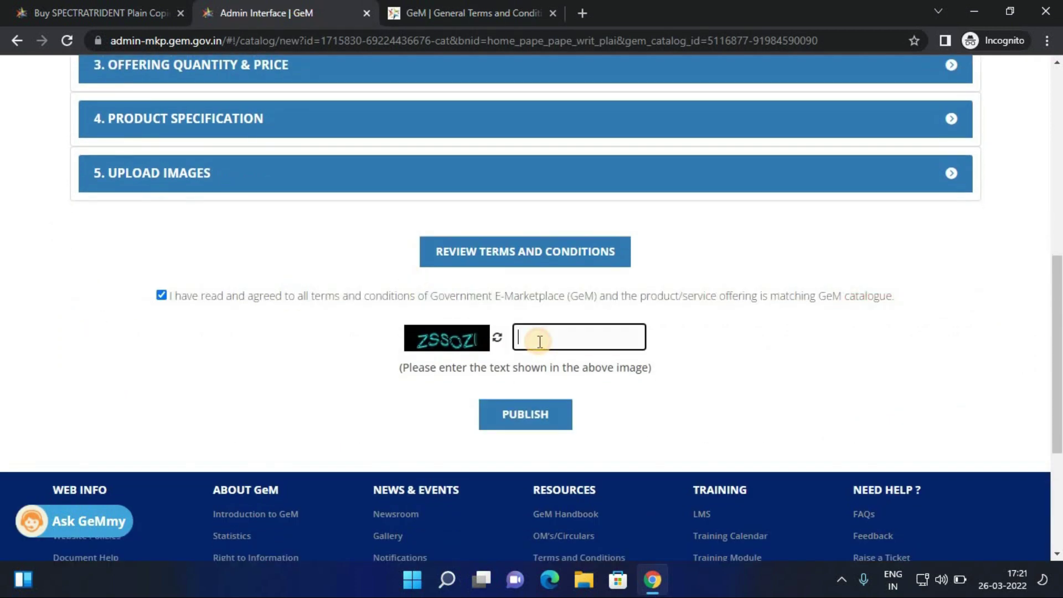
{"action": "type", "text": "ZSS"}
{"action": "left_click", "coordinate": [534, 411]}
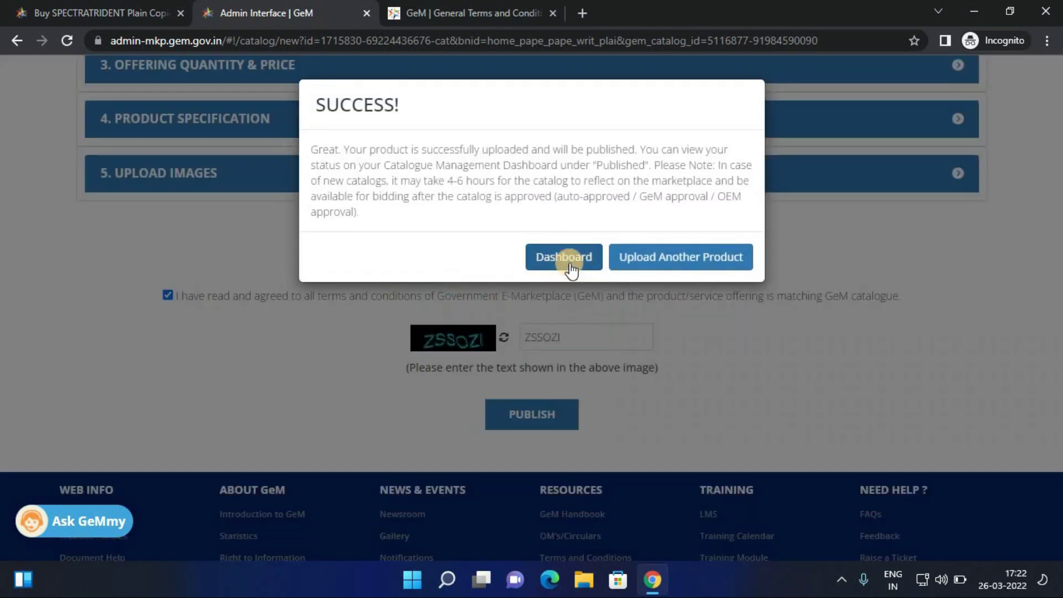
Go to the catalogue dashboard and check the Waiting For Admin Clearance and Published lists for the new offering.
{"action": "left_click", "coordinate": [570, 259]}
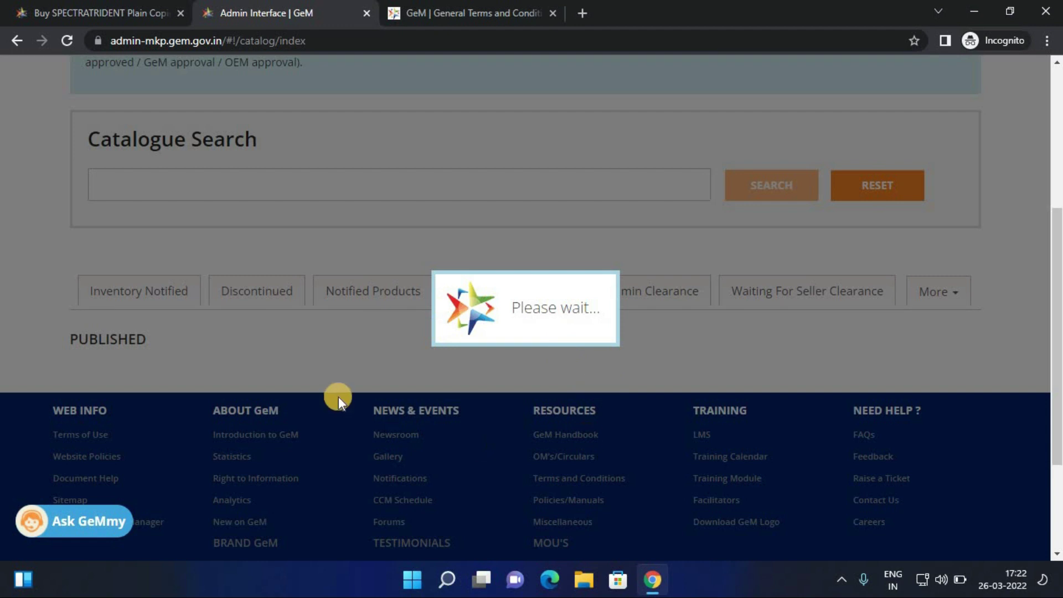
{"action": "scroll", "coordinate": [734, 327], "scroll_direction": "down", "scroll_amount": 3}
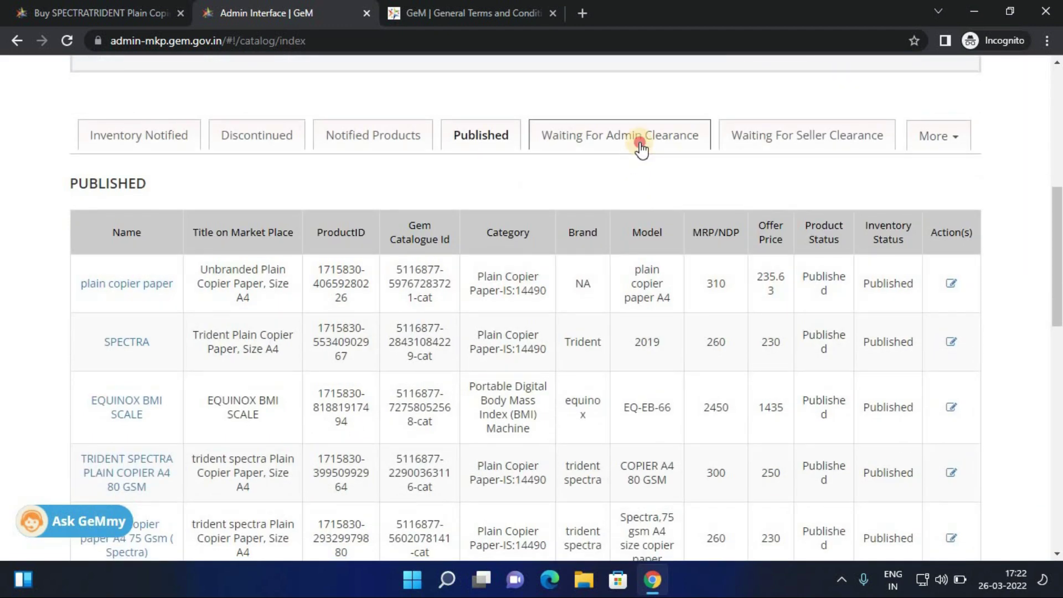
{"action": "left_click", "coordinate": [640, 141]}
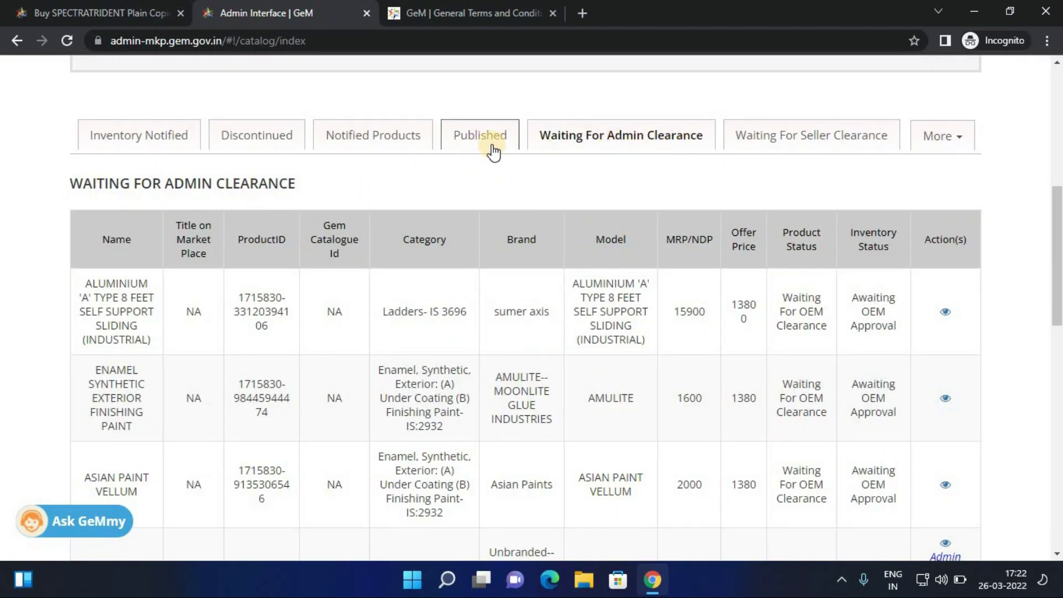
{"action": "left_click", "coordinate": [493, 145]}
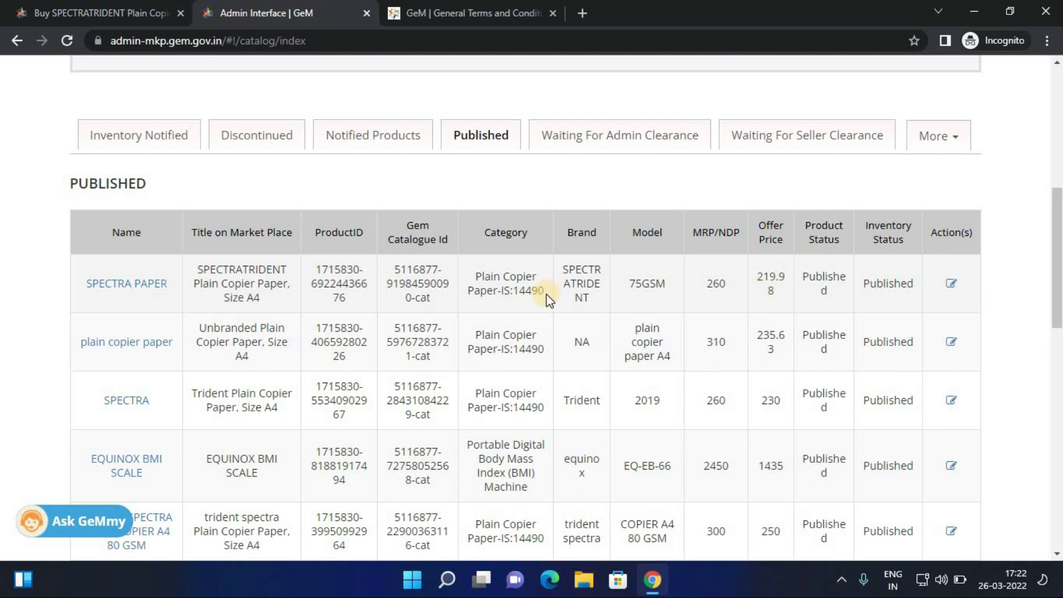
Open the published SPECTRA PAPER listing on the marketplace and copy its web address.
{"action": "left_click", "coordinate": [147, 289]}
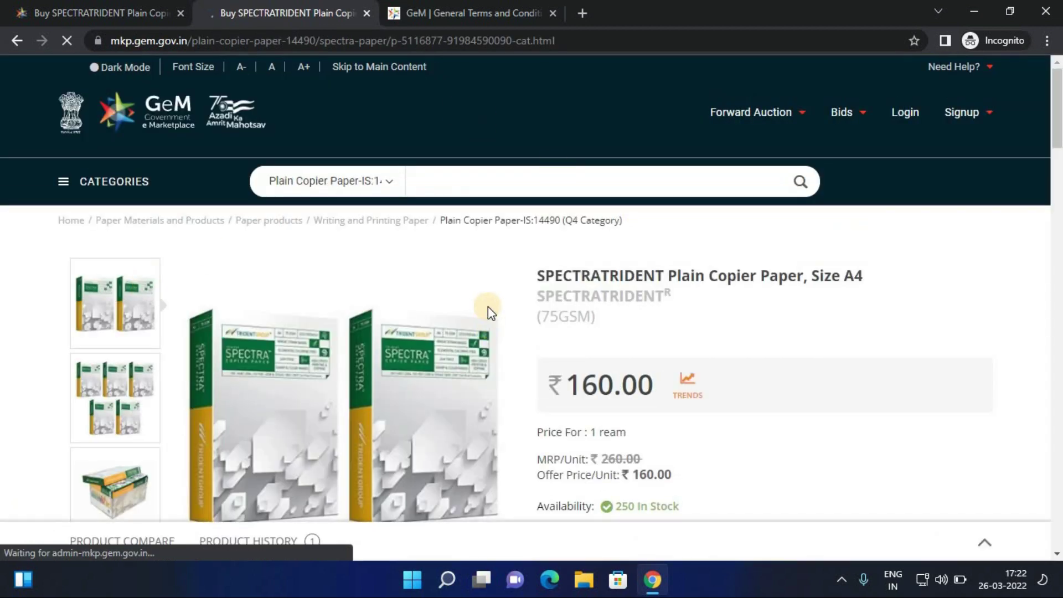
{"action": "left_click", "coordinate": [612, 46]}
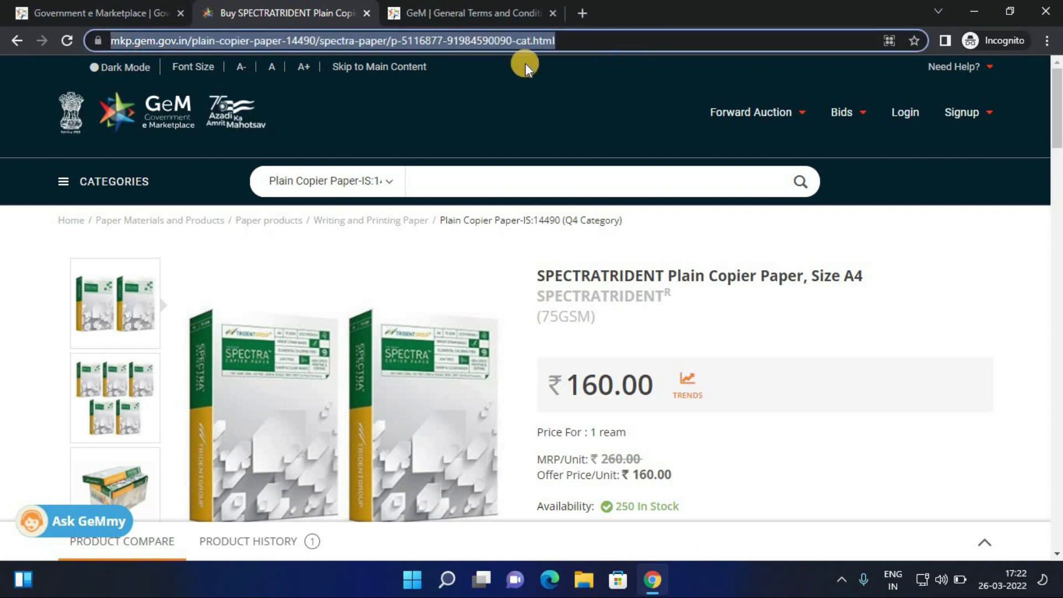
{"action": "right_click", "coordinate": [425, 44]}
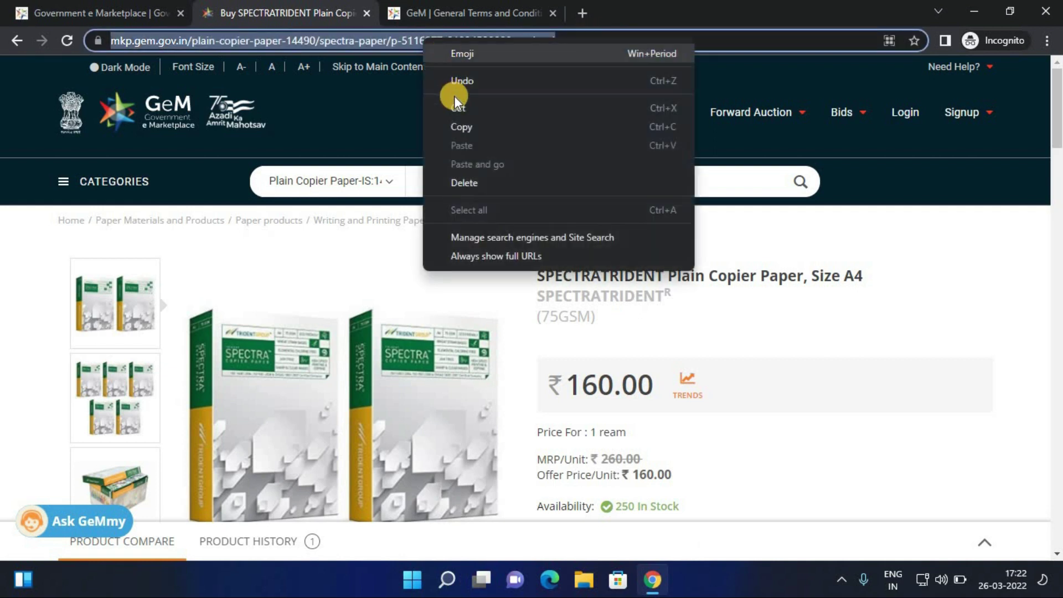
{"action": "left_click", "coordinate": [461, 126]}
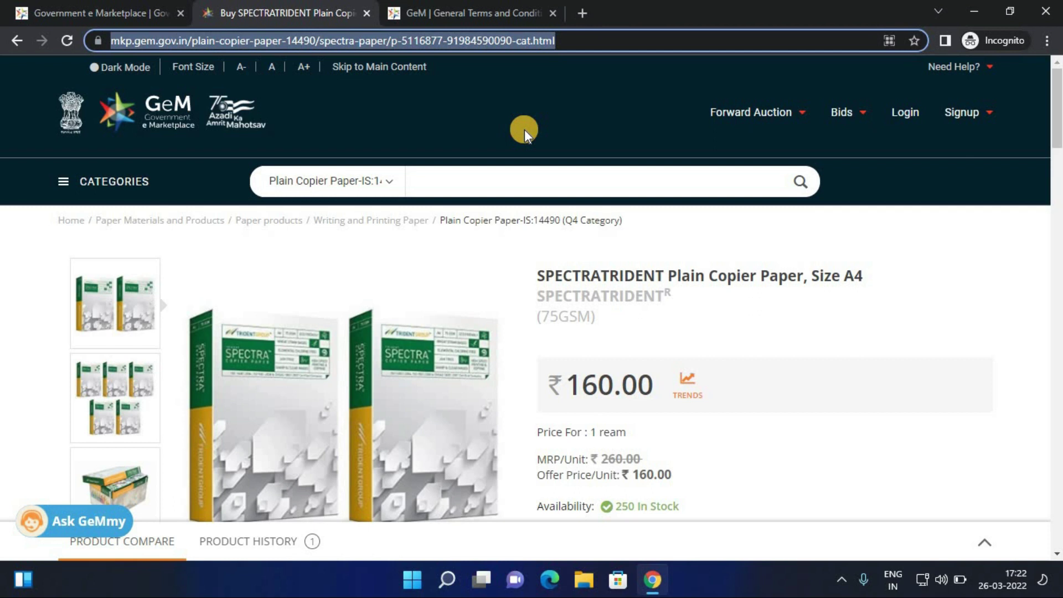
{"action": "left_click", "coordinate": [523, 133]}
Sign in from the SPECTRATRIDENT product page and dismiss the chat assistant.
{"action": "left_click", "coordinate": [893, 123]}
{"action": "left_click", "coordinate": [111, 521]}
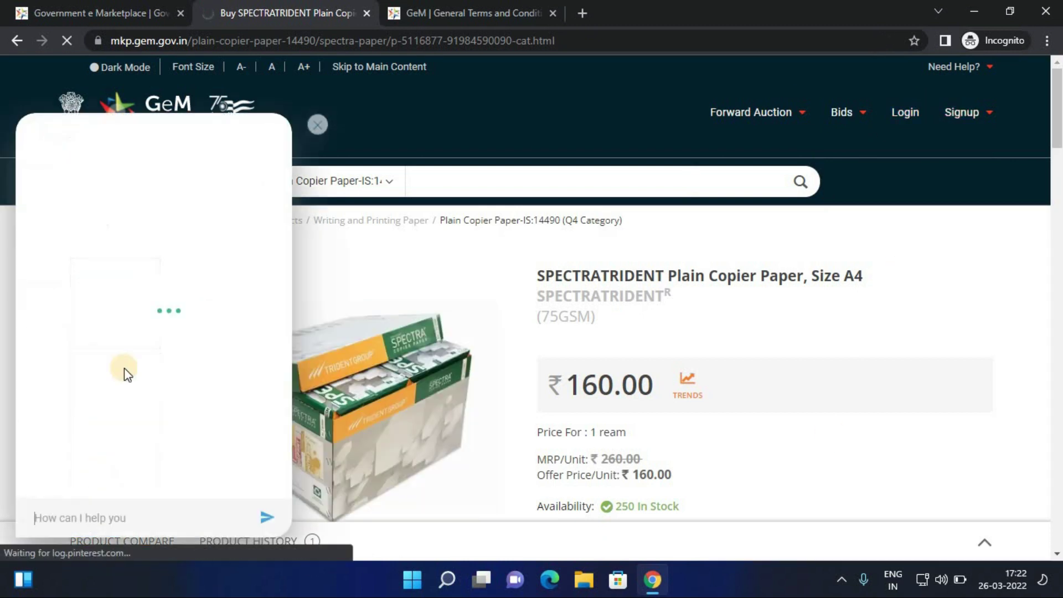
{"action": "left_click", "coordinate": [321, 120]}
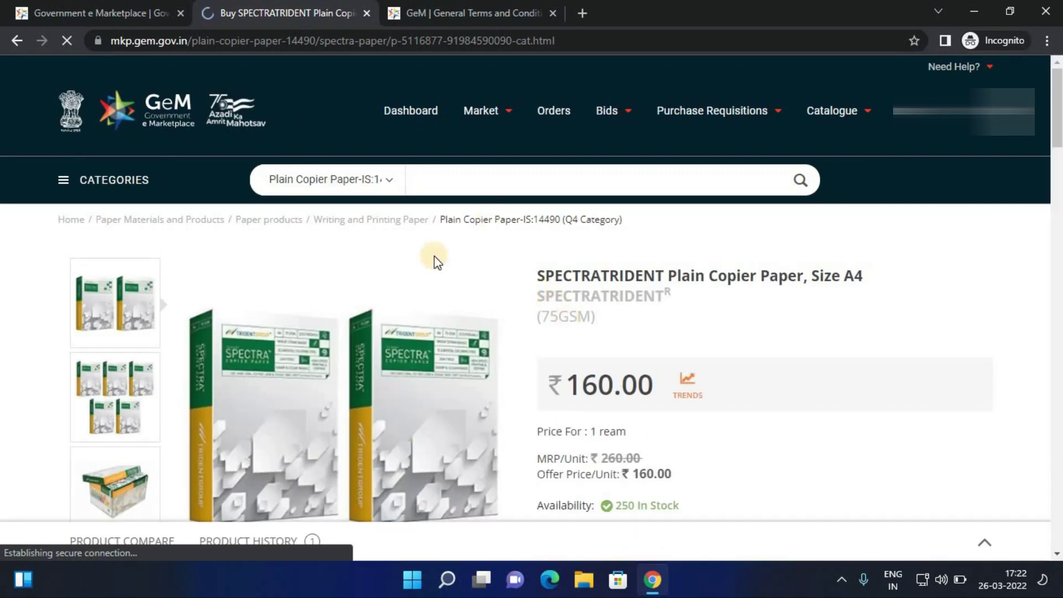
Return to the seller's own product offerings and go to the Published list.
{"action": "mouse_move", "coordinate": [852, 114]}
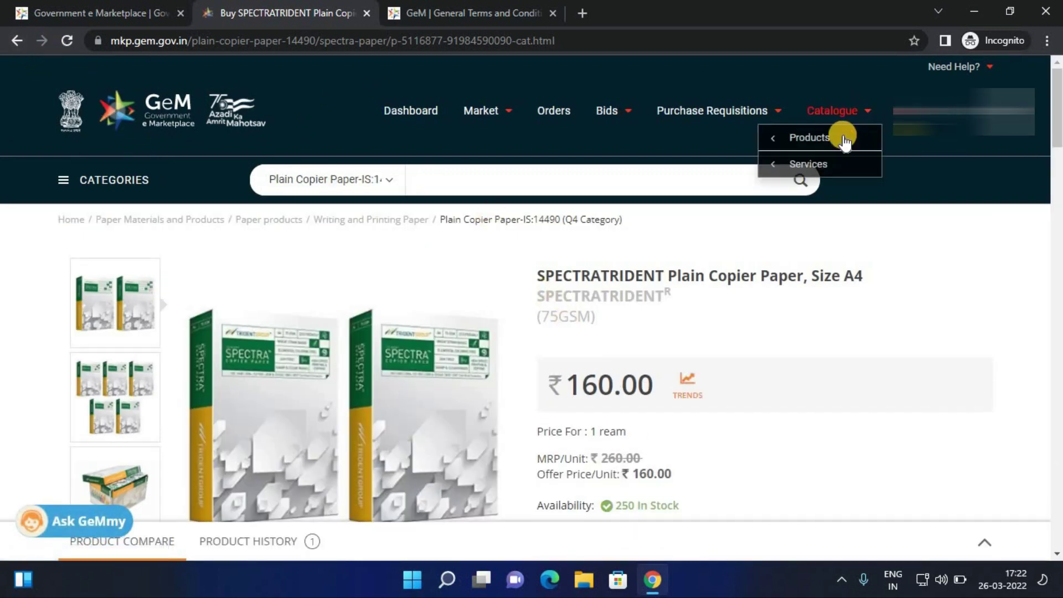
{"action": "mouse_move", "coordinate": [839, 139]}
{"action": "left_click", "coordinate": [699, 166]}
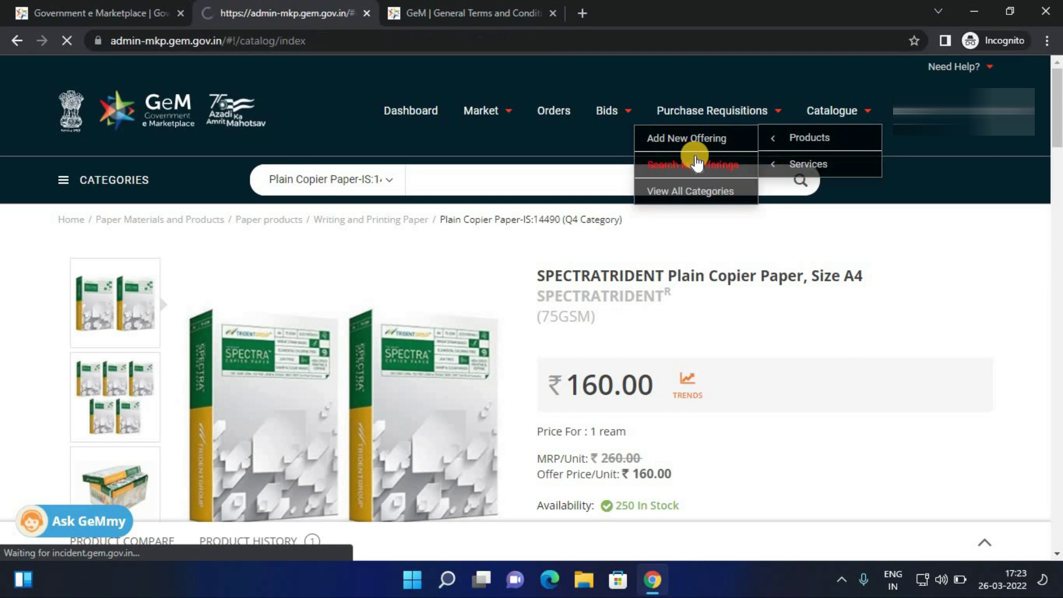
{"action": "scroll", "coordinate": [437, 234], "scroll_direction": "down", "scroll_amount": 5}
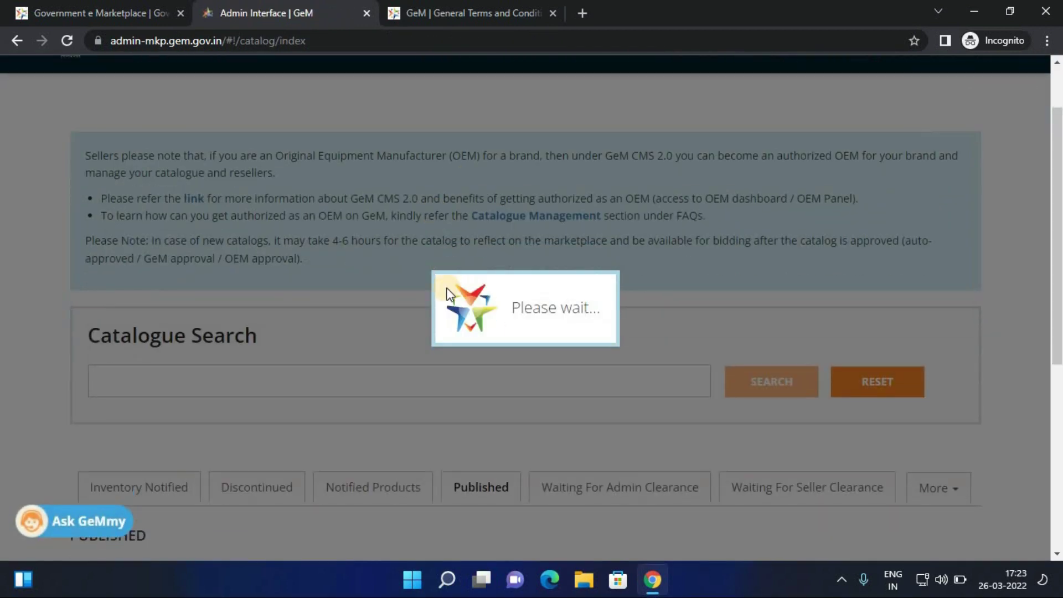
{"action": "scroll", "coordinate": [551, 227], "scroll_direction": "down", "scroll_amount": 1}
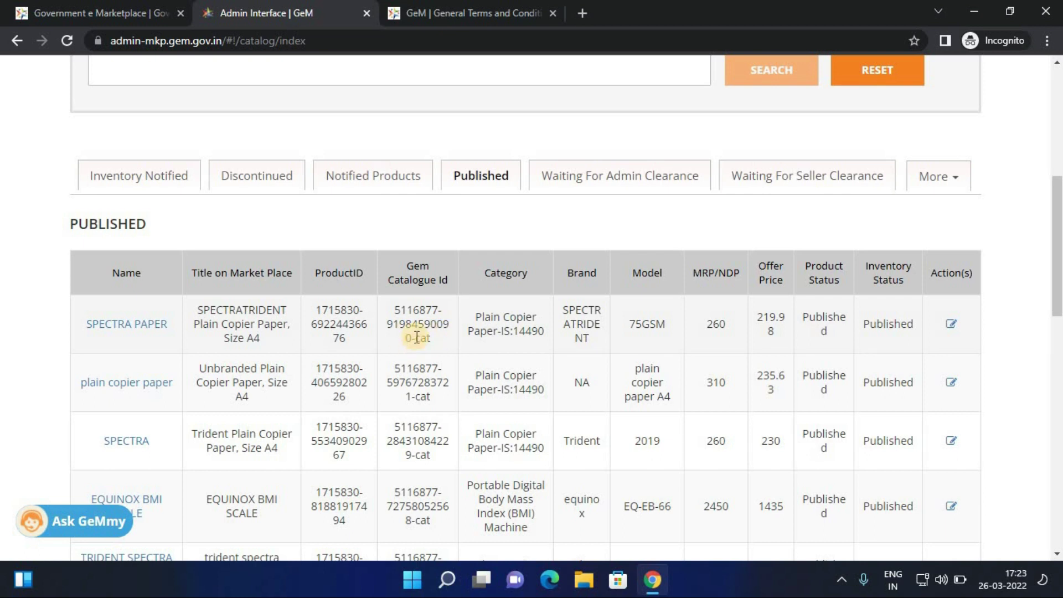
Reopen the SPECTRA PAPER marketplace listing and select its product ID.
{"action": "left_click", "coordinate": [152, 327]}
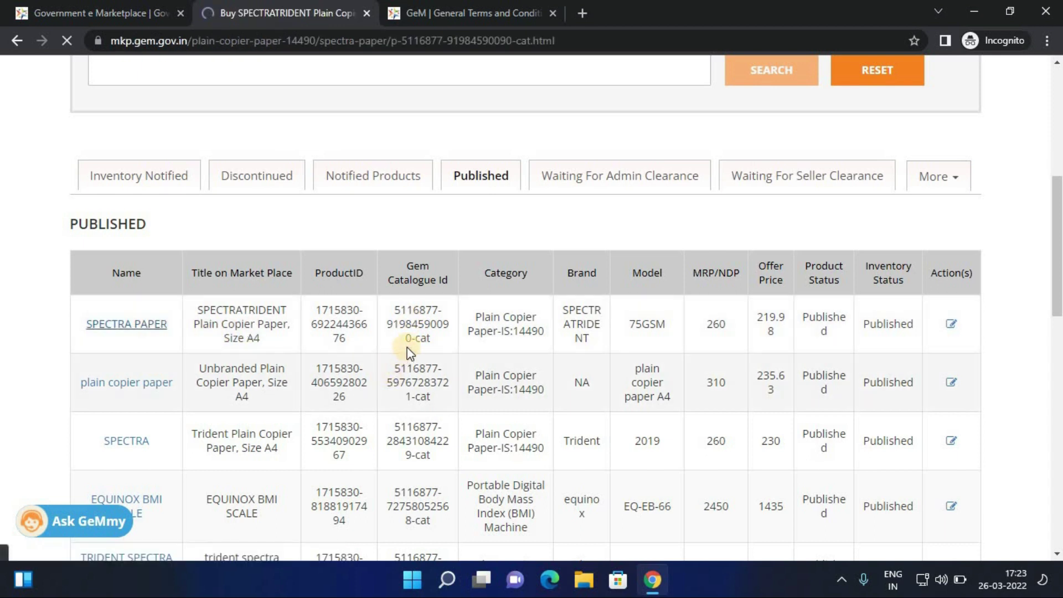
{"action": "scroll", "coordinate": [685, 342], "scroll_direction": "down", "scroll_amount": 5}
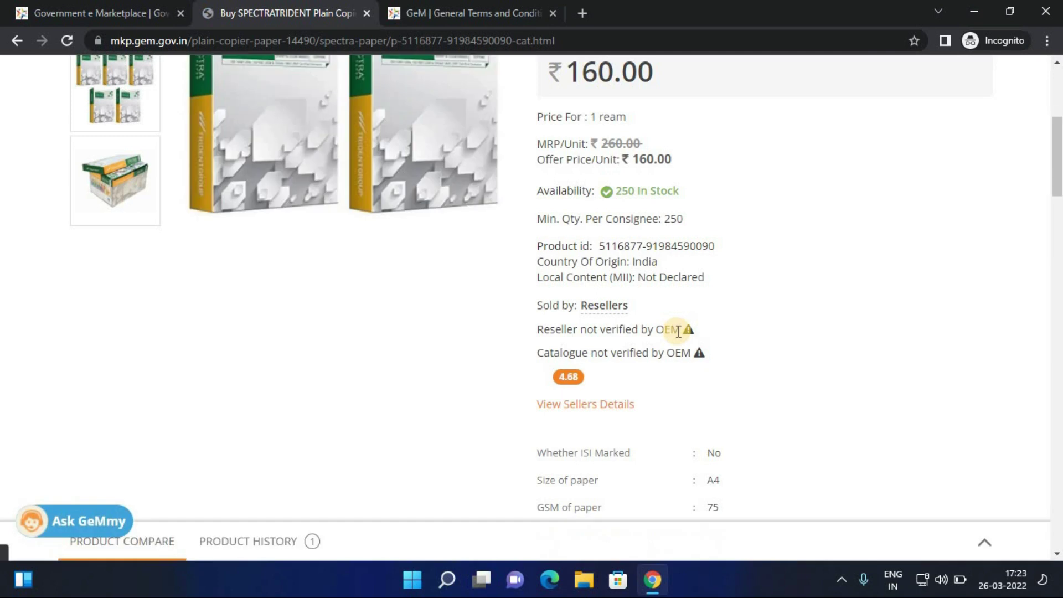
{"action": "left_click_drag", "start_coordinate": [716, 251], "coordinate": [601, 255]}
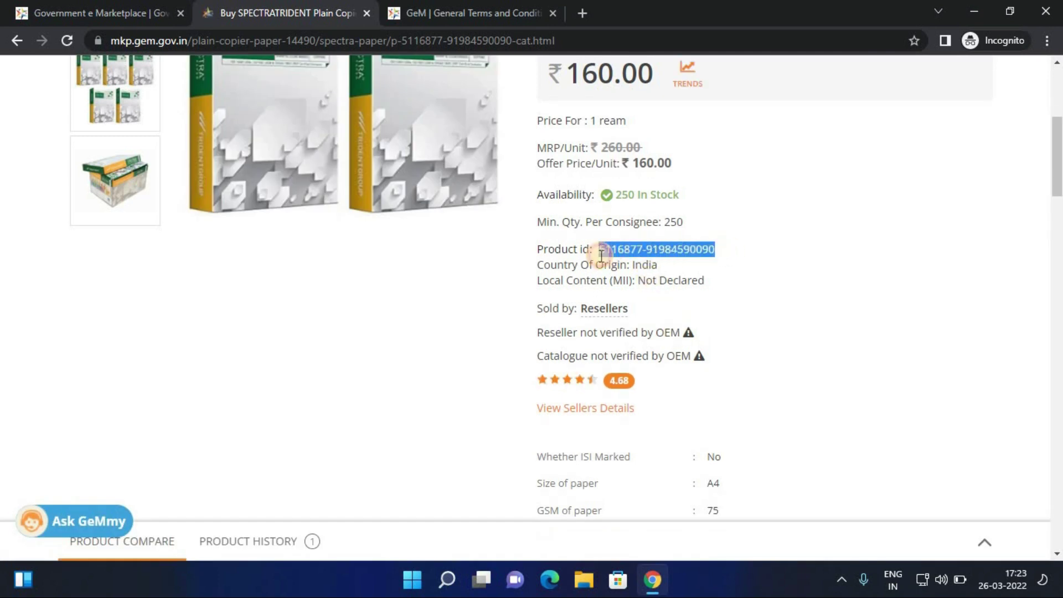